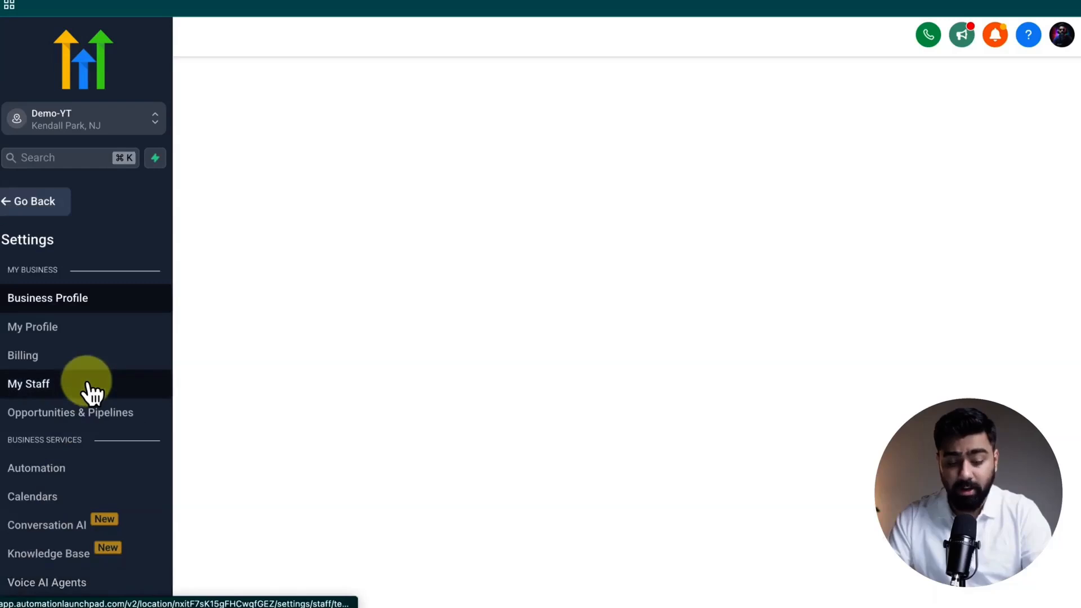
# - Open the training settings of the existing primary Conversation AI bot
pyautogui.scroll(-3, 90, 392)
pyautogui.click(63, 441)
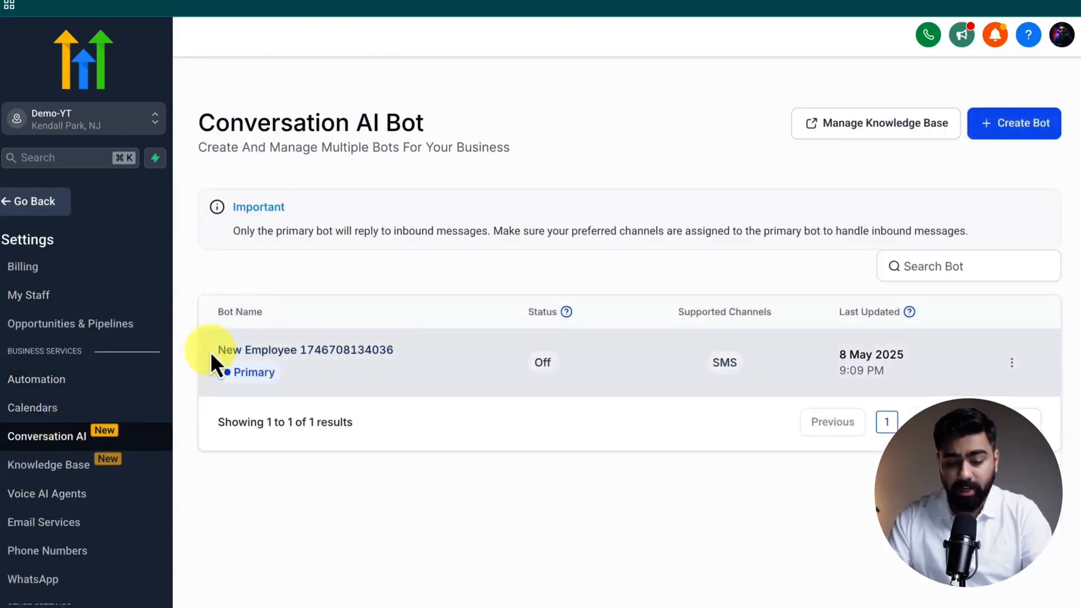
pyautogui.moveTo(217, 349); pyautogui.dragTo(406, 355)
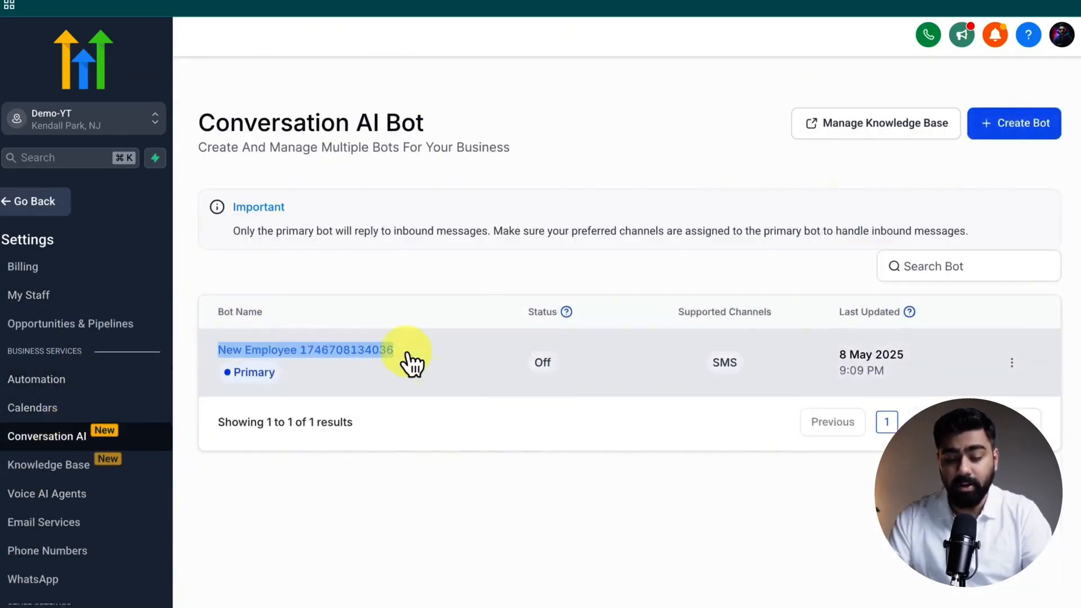
pyautogui.click(370, 354)
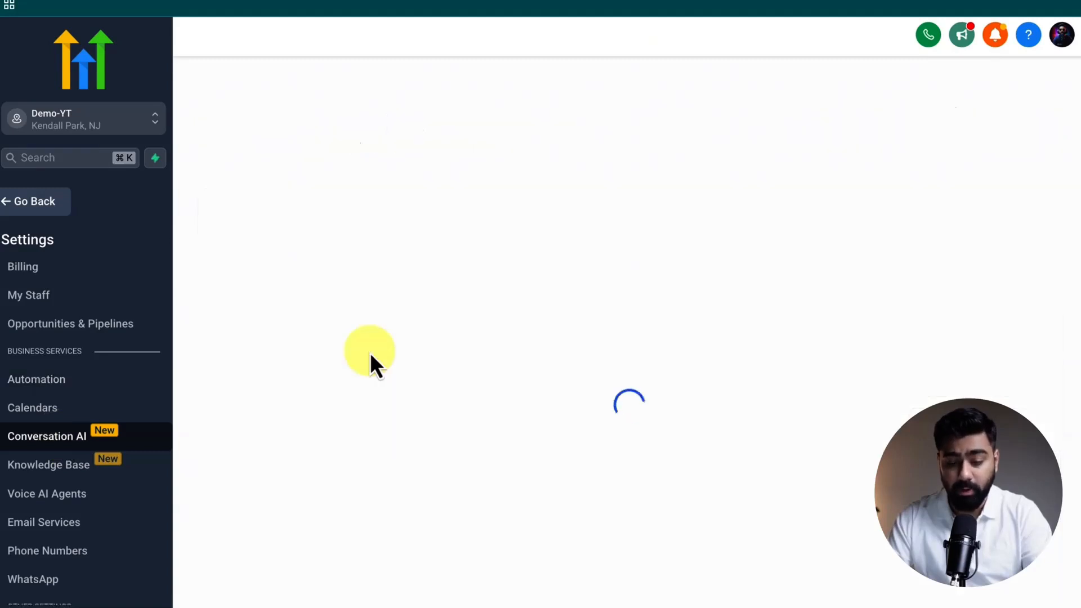
pyautogui.click(316, 219)
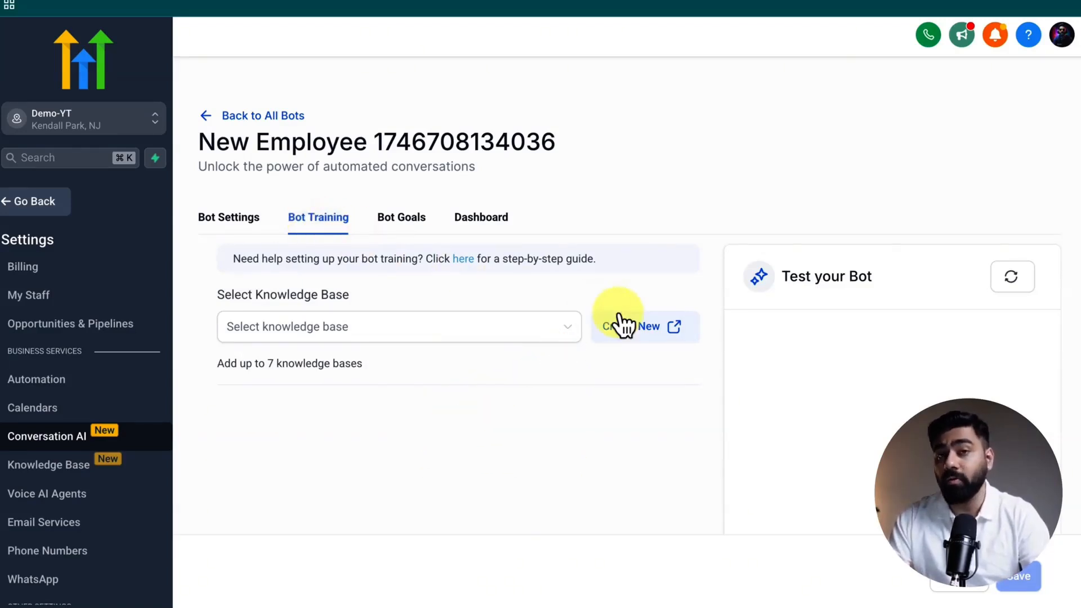
# - Create a new knowledge base named "New KB" from the bot's training settings
pyautogui.click(496, 333)
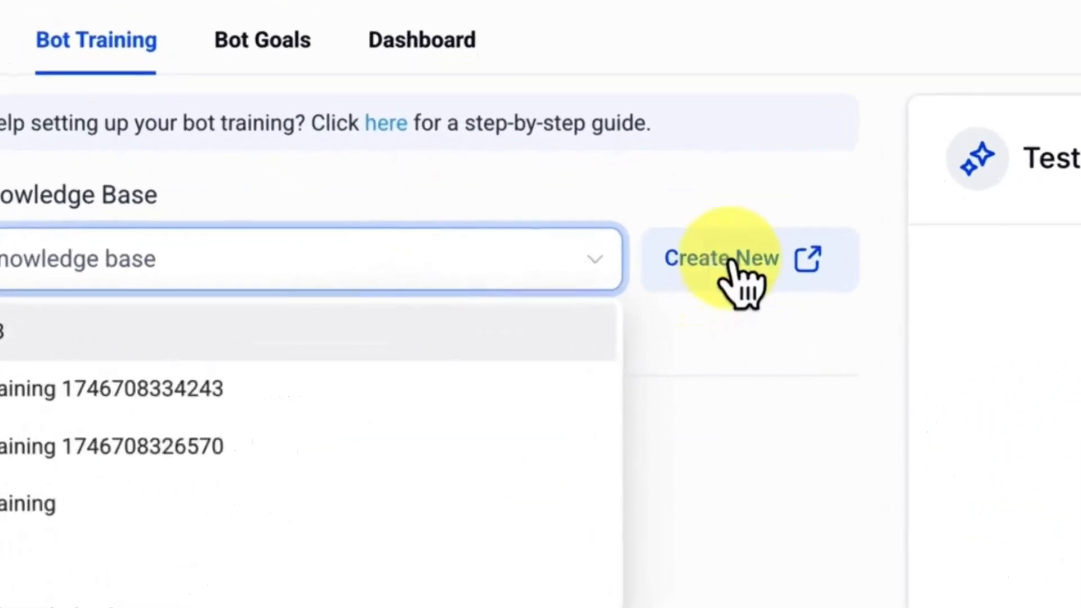
pyautogui.click(732, 262)
pyautogui.write('New KB')
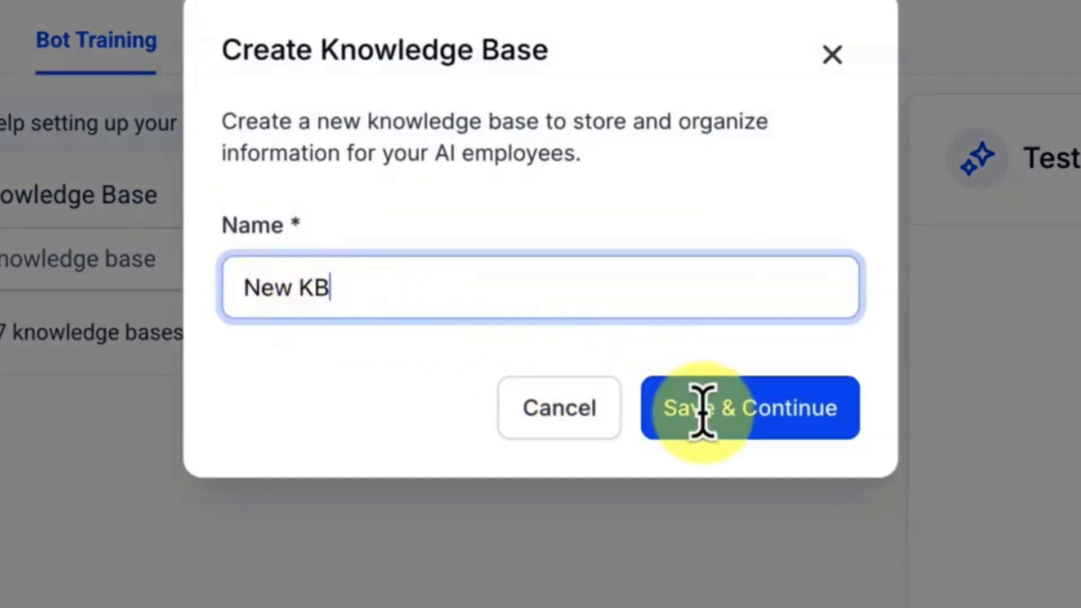
pyautogui.click(732, 436)
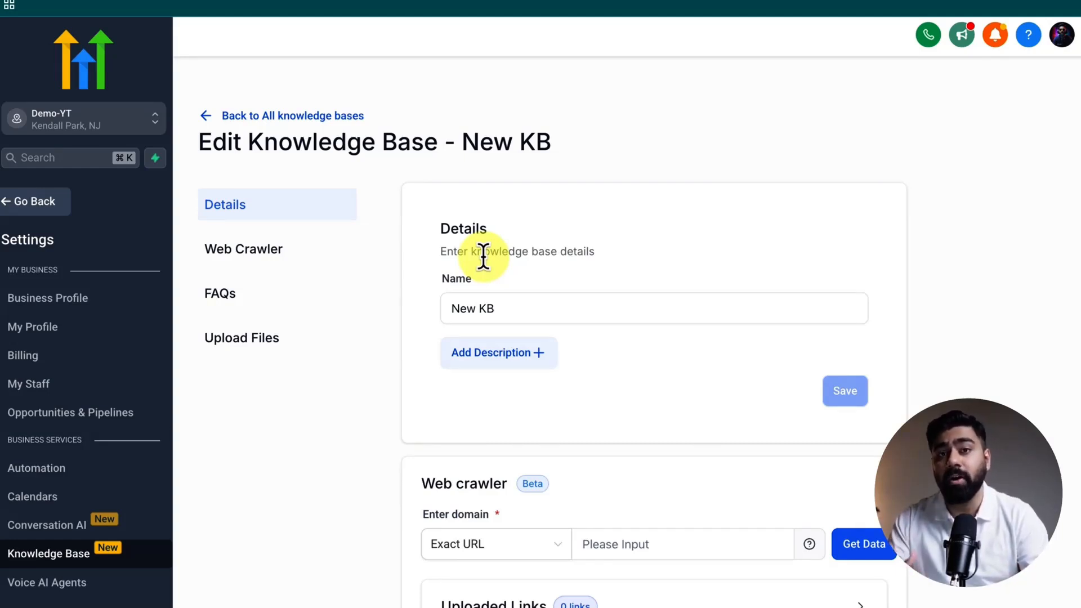
pyautogui.scroll(-3, 483, 256)
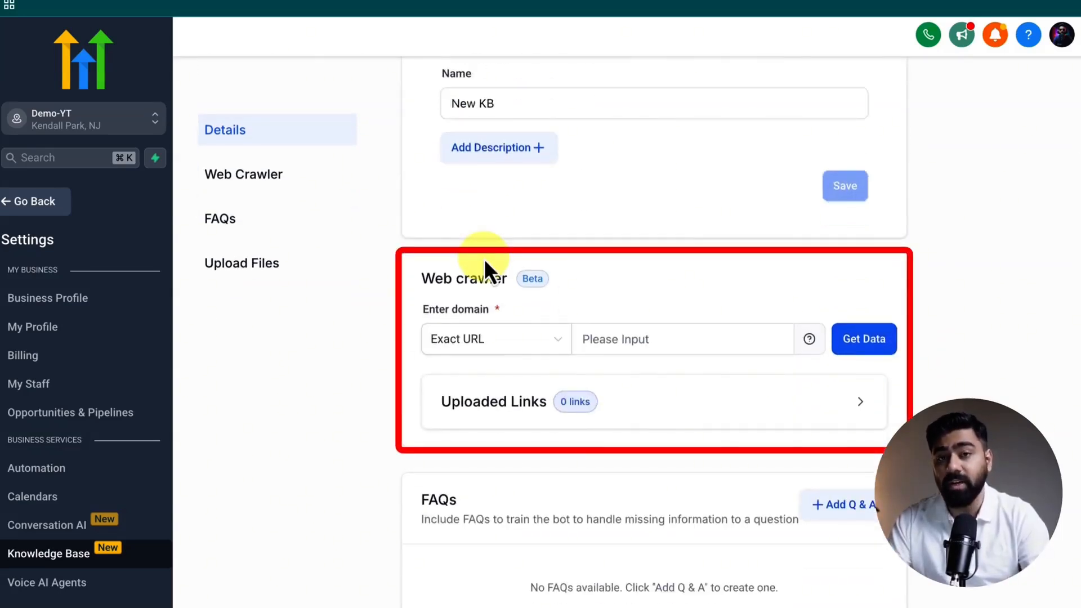
pyautogui.click(617, 346)
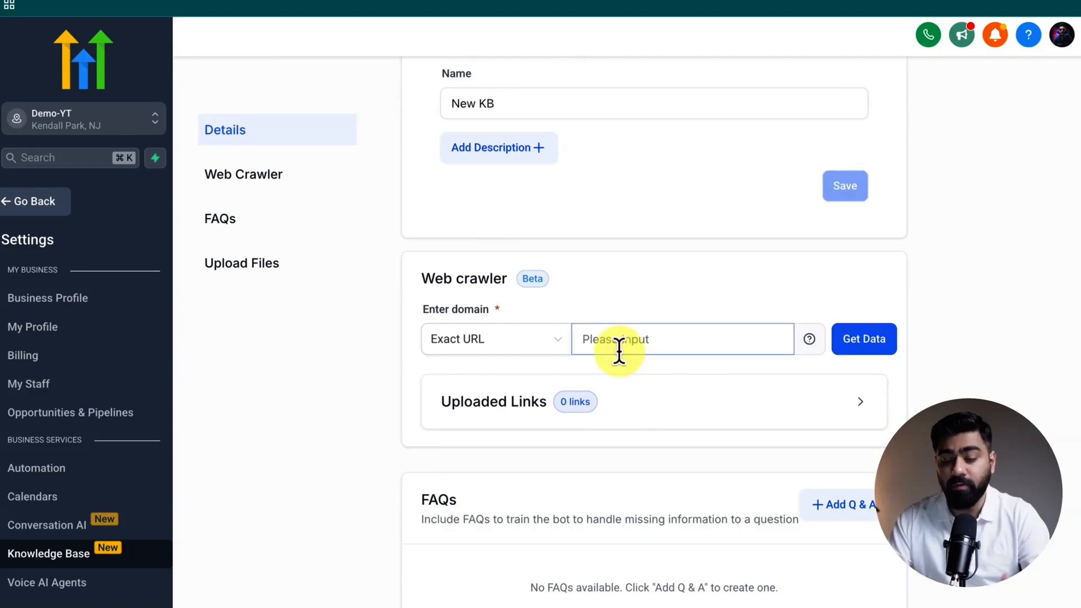
pyautogui.click(557, 345)
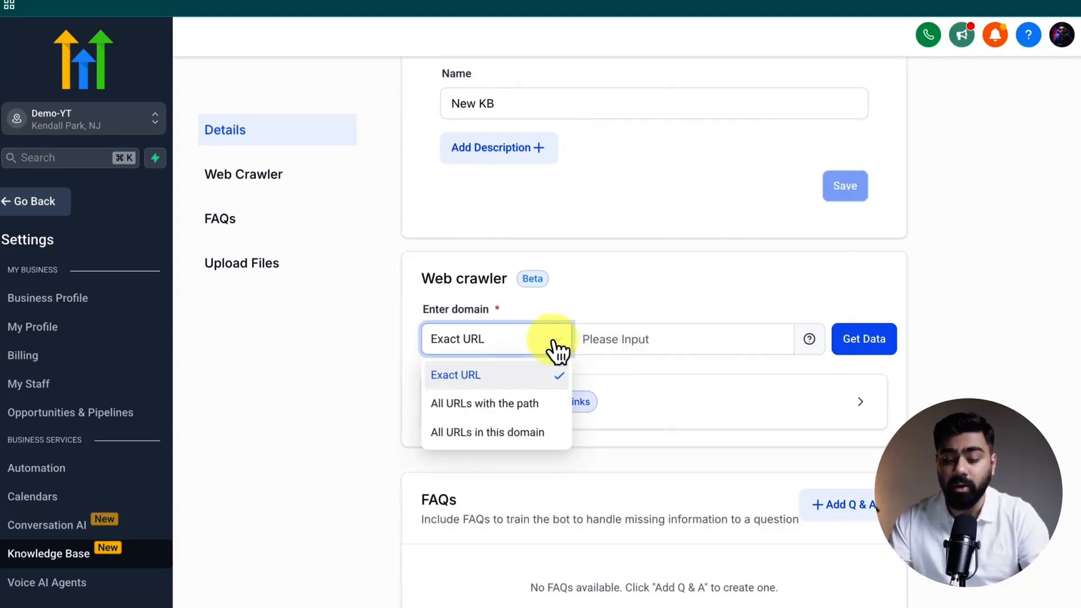
pyautogui.click(654, 340)
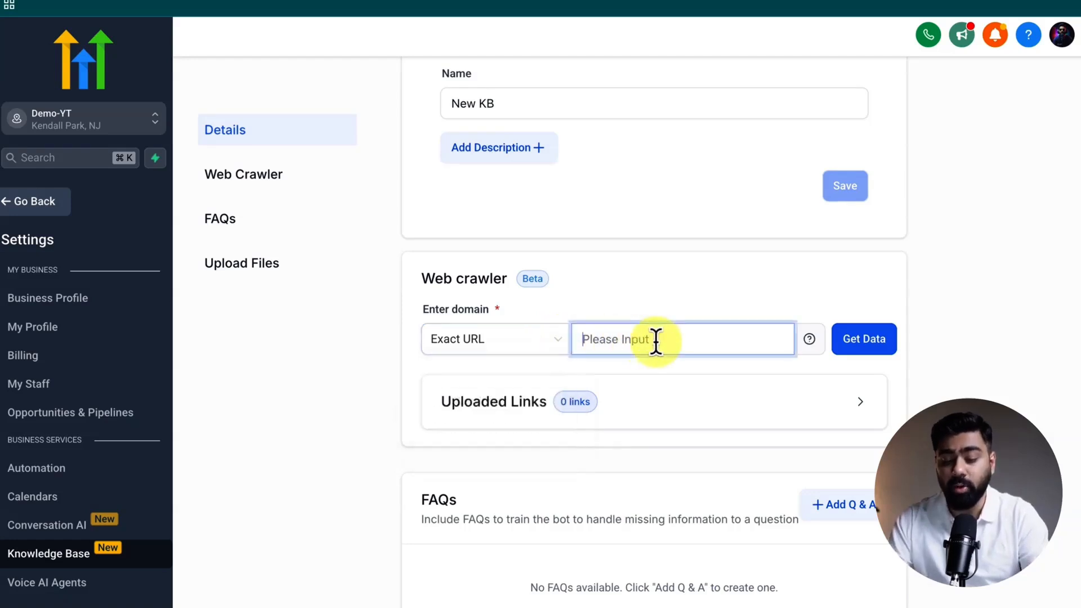
pyautogui.write('https://mavixdigital.com')
pyautogui.press('super+a')
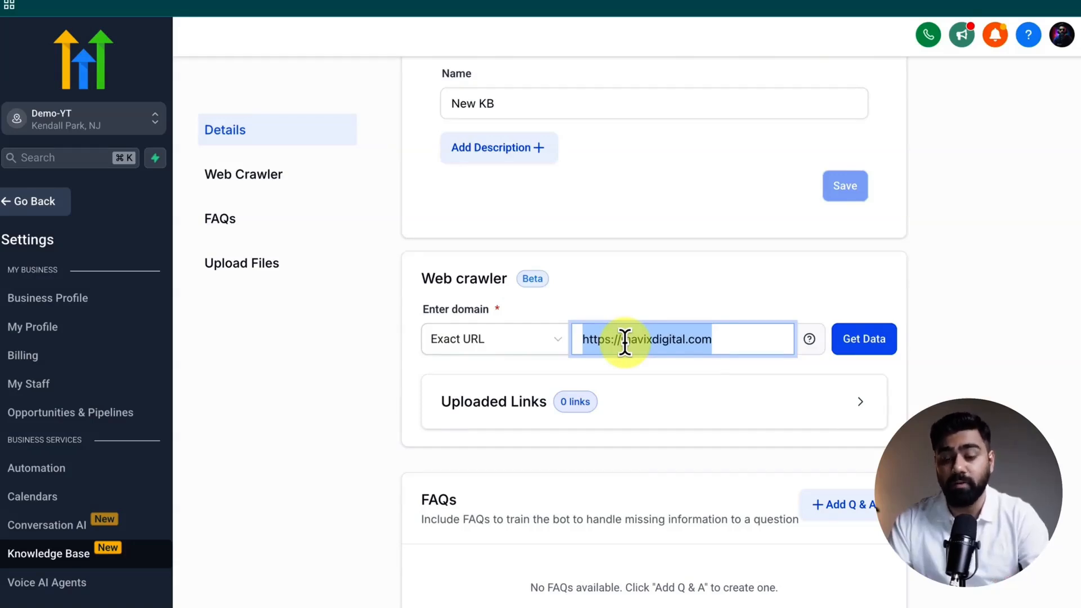
pyautogui.click(530, 296)
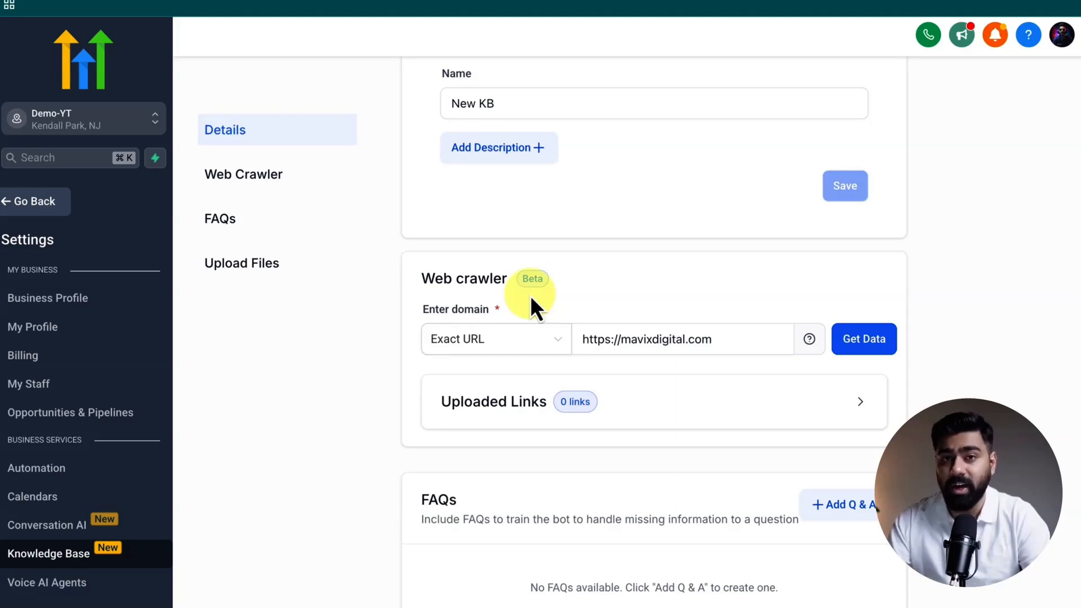
# - Set the web crawler's scope to "All URLs in this domain" and fetch the site's data
pyautogui.click(539, 341)
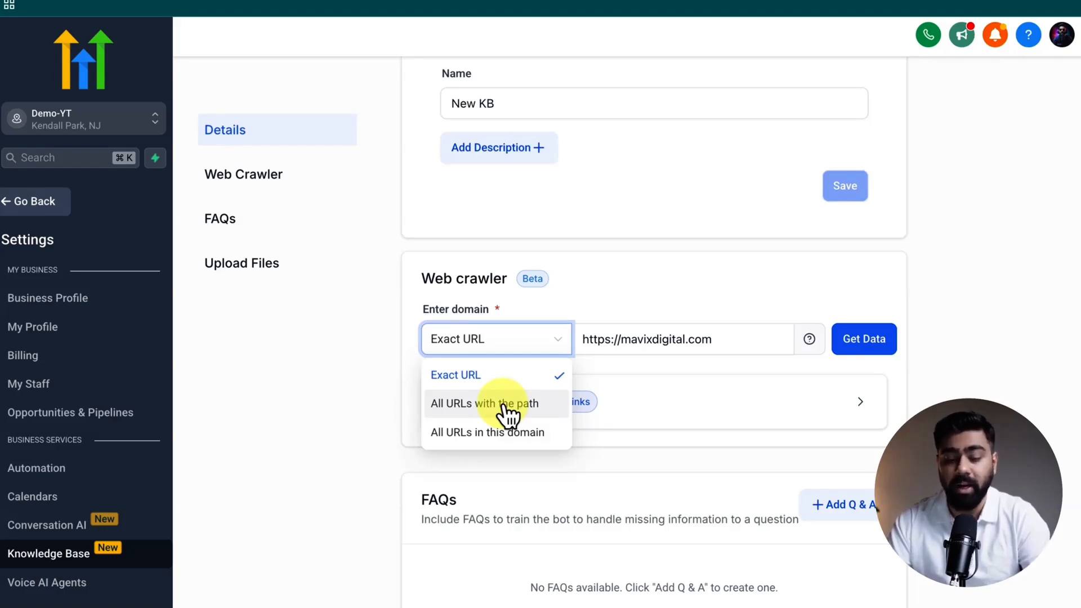
pyautogui.click(493, 435)
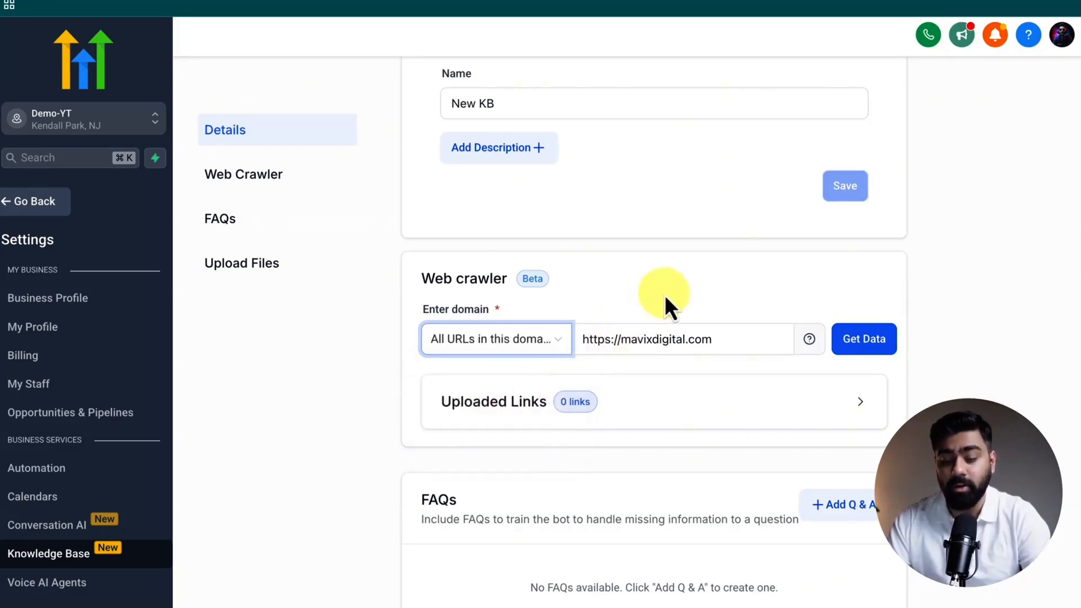
pyautogui.scroll(-1, 665, 295)
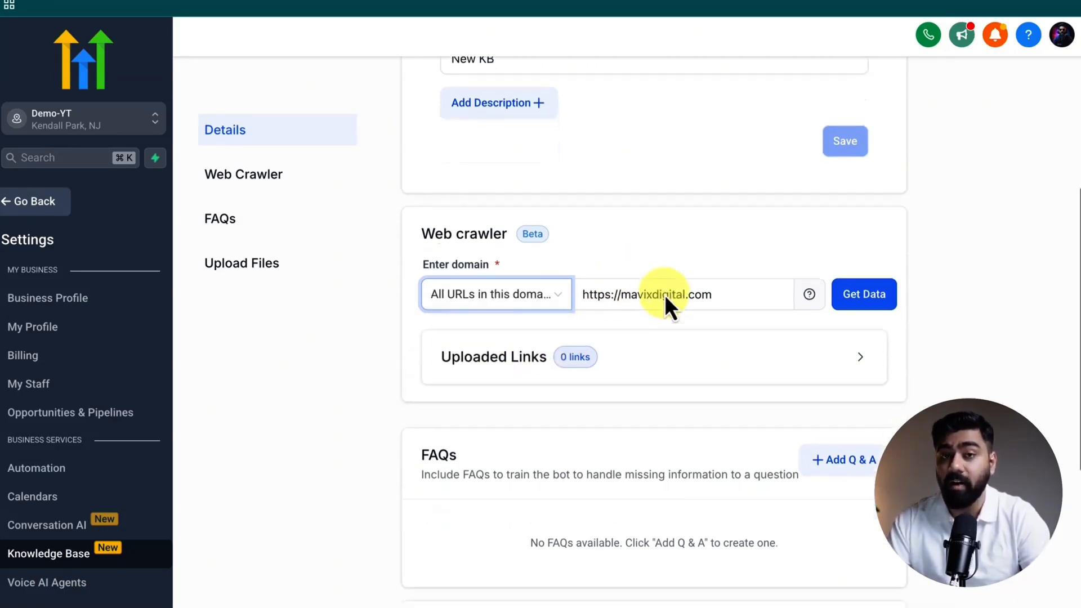
pyautogui.click(862, 296)
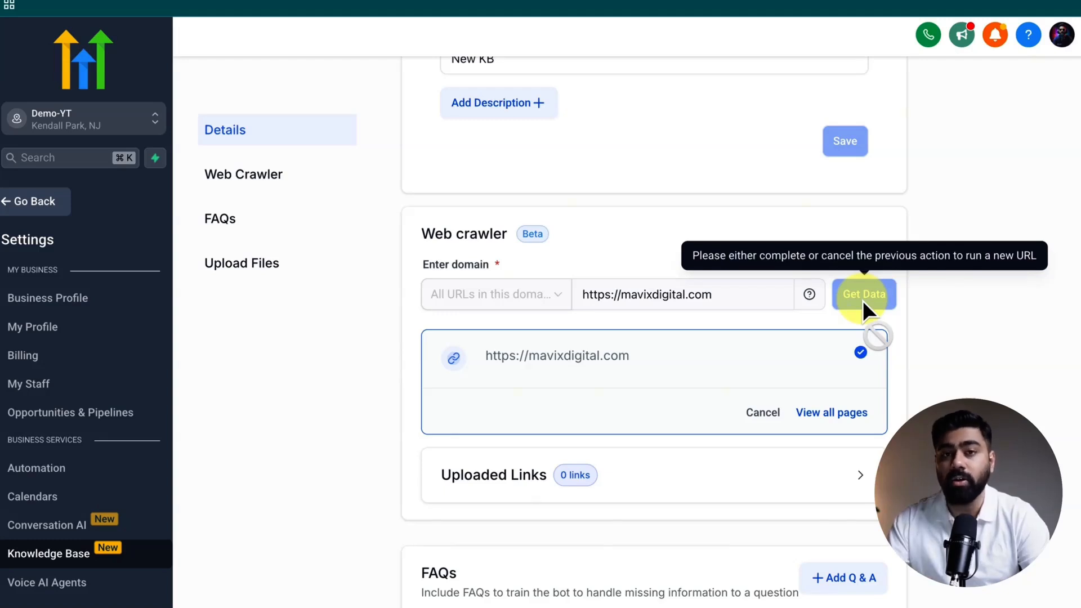
# - Add an FAQ entry to the knowledge base with the question "What is your business location?"
pyautogui.scroll(-5, 609, 322)
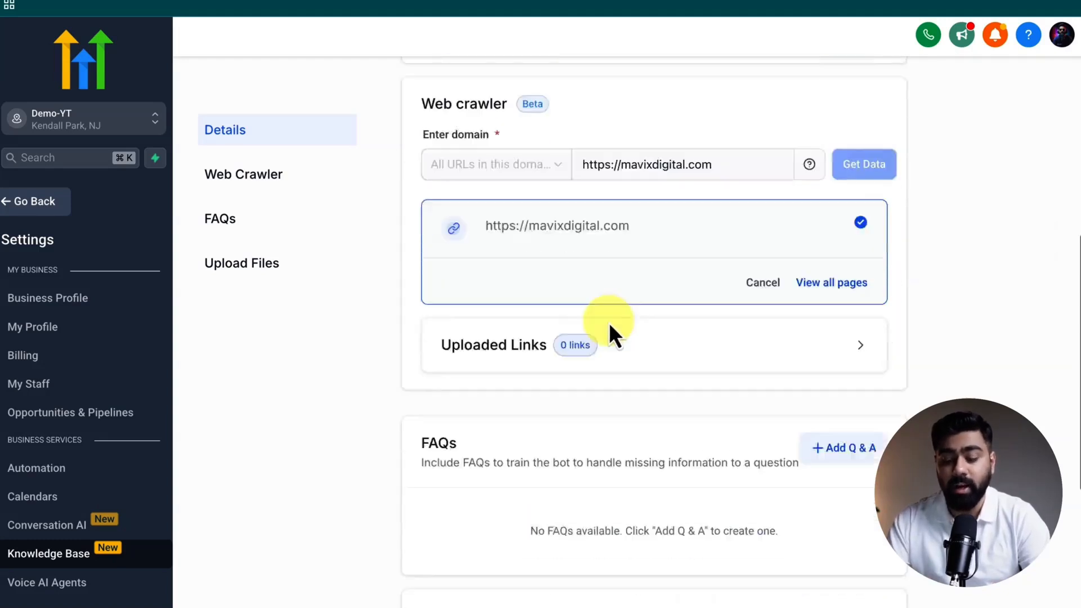
pyautogui.scroll(-1, 604, 323)
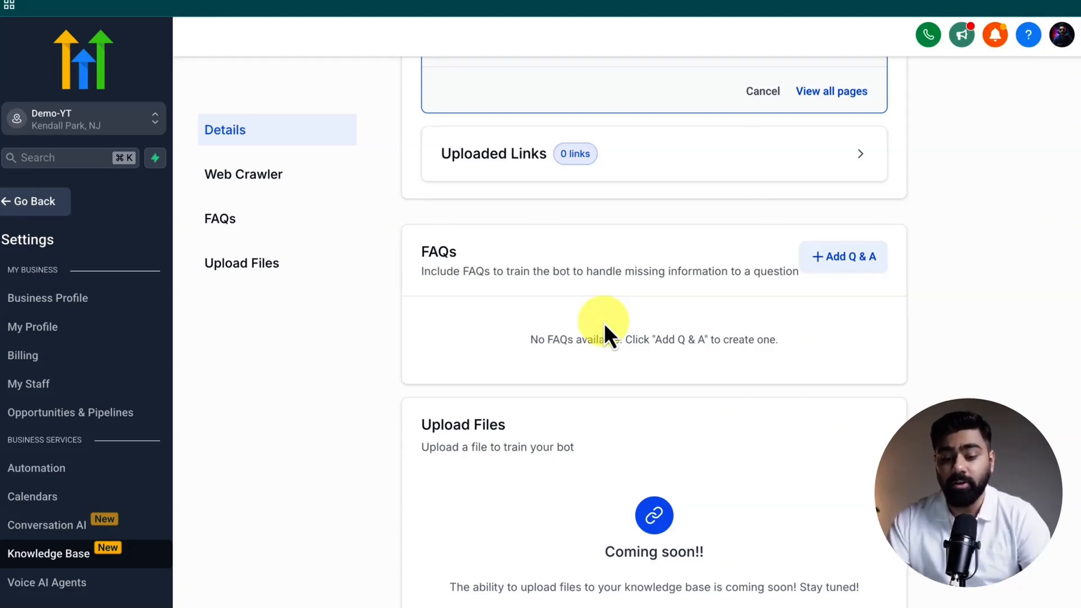
pyautogui.click(839, 258)
pyautogui.click(516, 369)
pyautogui.write('What is')
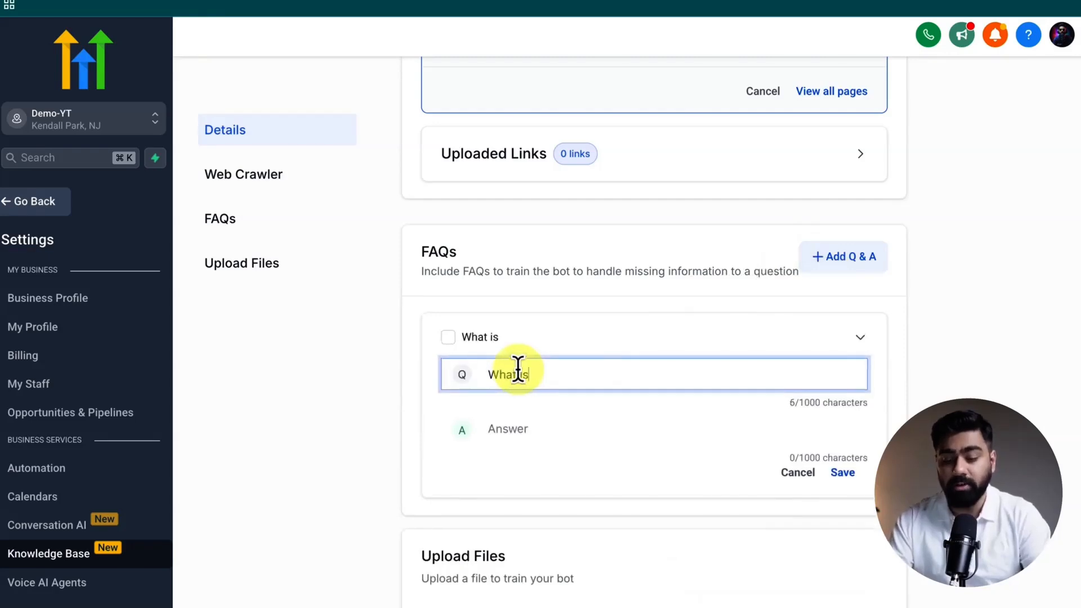
pyautogui.write(' your ')
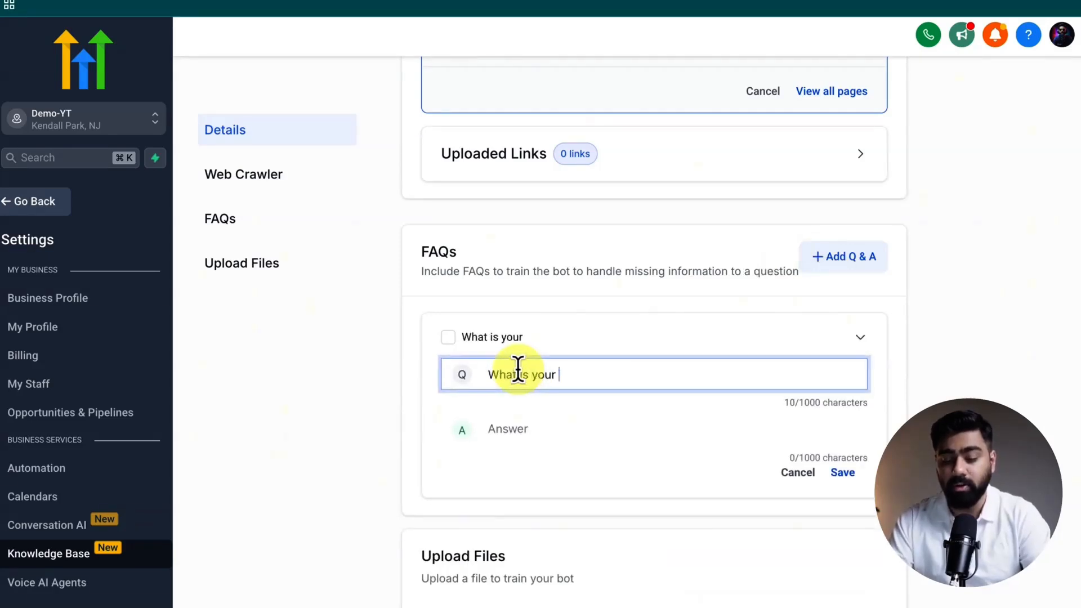
pyautogui.write('business location?')
# - Answer the business location question with a sentence stating the business address, and save the FAQ
pyautogui.click(523, 430)
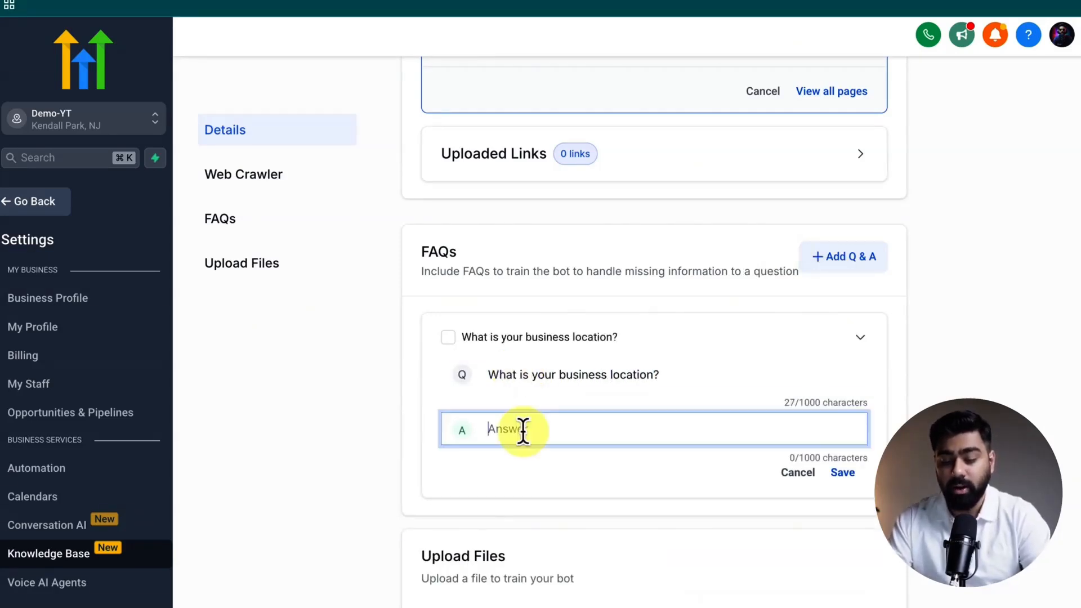
pyautogui.write('Our busine')
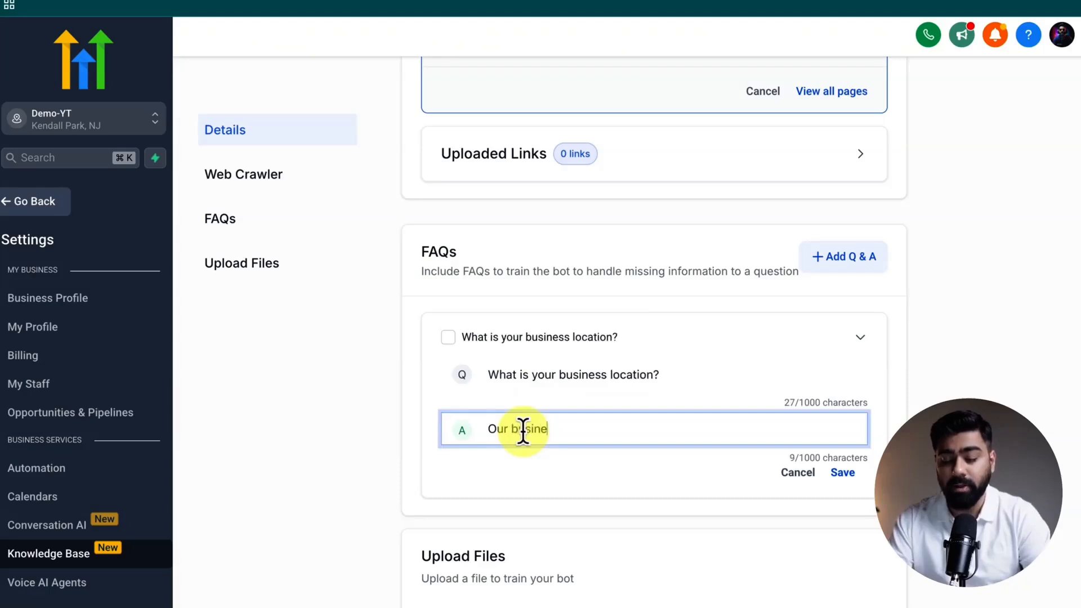
pyautogui.write('ss address')
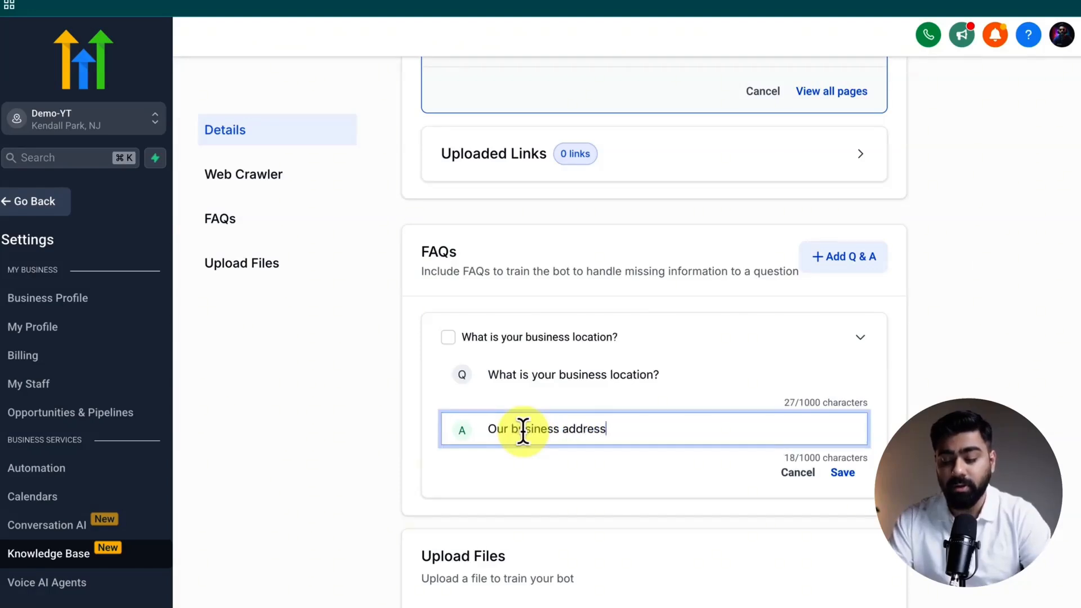
pyautogui.write(' is 123 main street, Kendall Park NJ 09924')
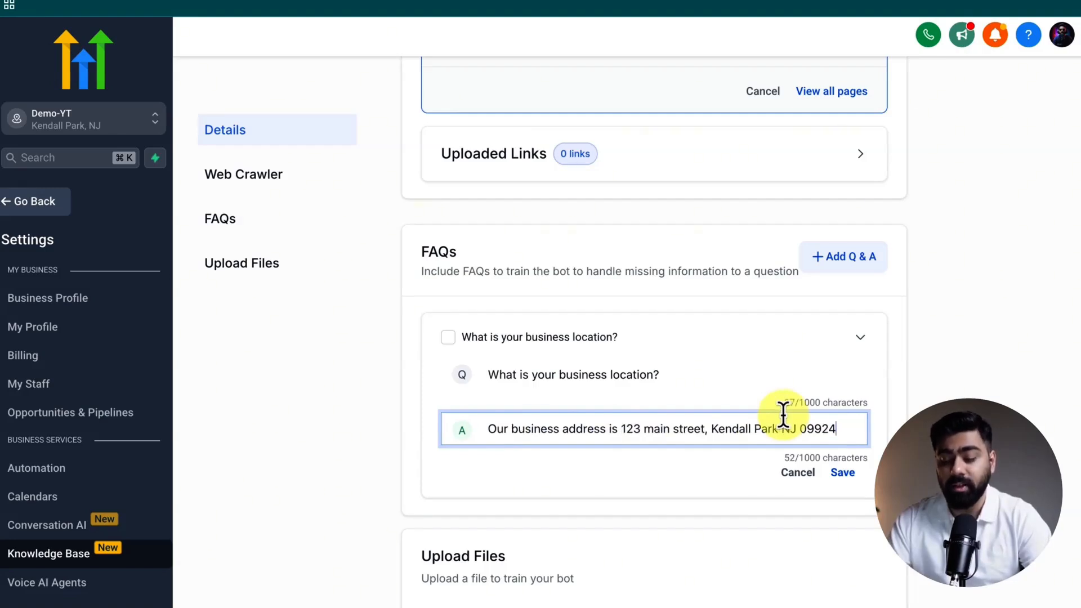
pyautogui.click(843, 473)
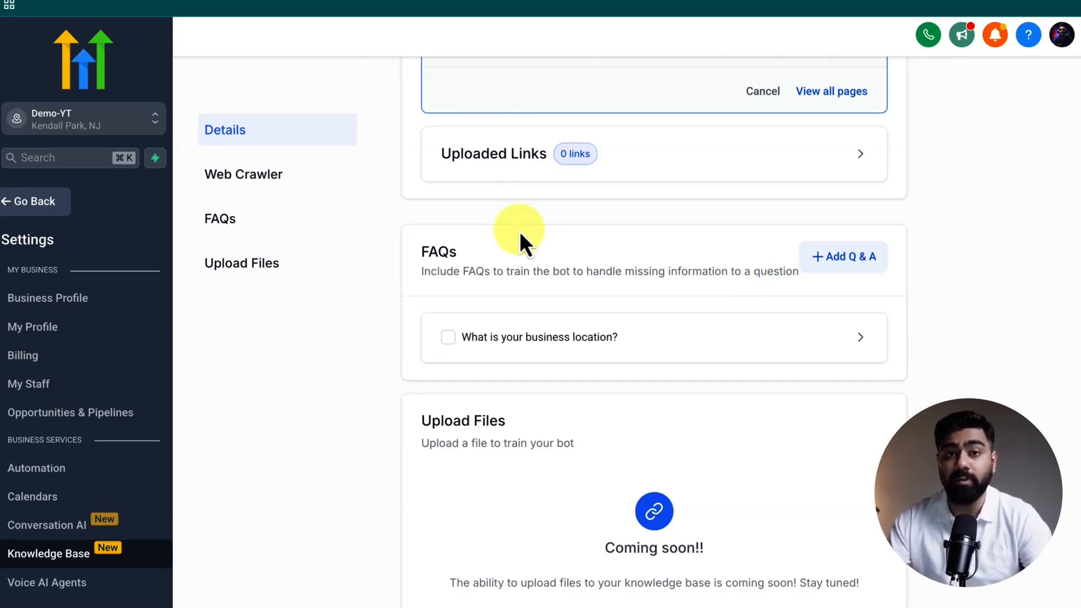
pyautogui.click(448, 336)
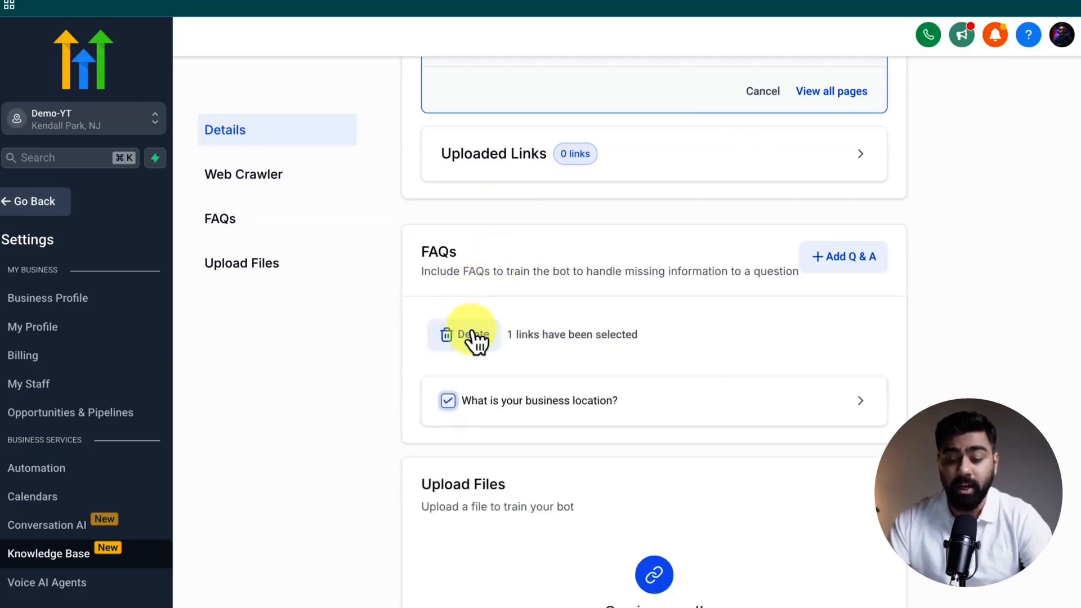
pyautogui.click(449, 400)
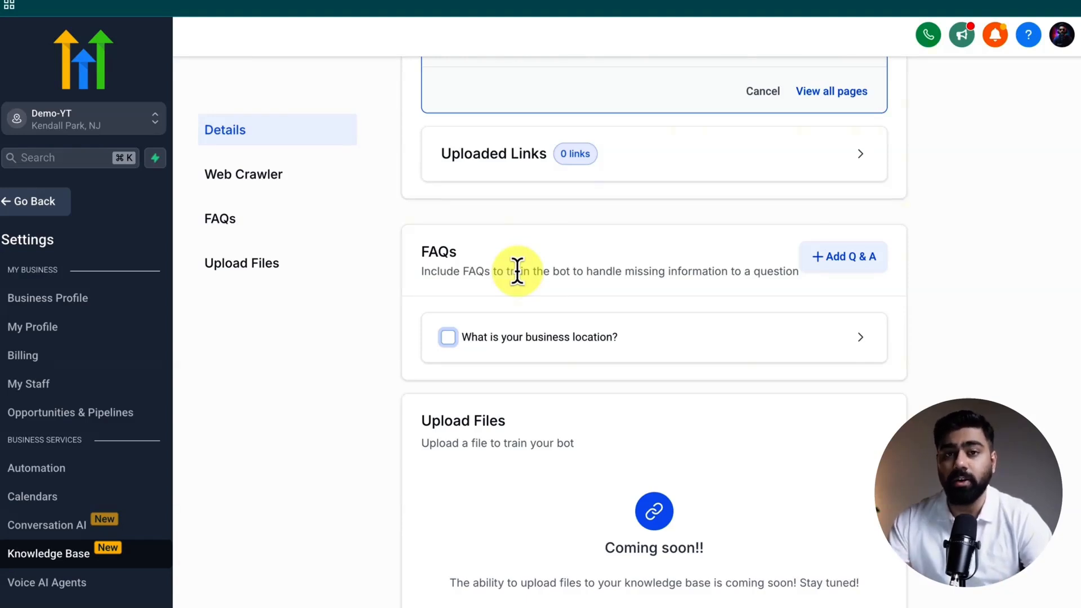
pyautogui.scroll(8, 518, 273)
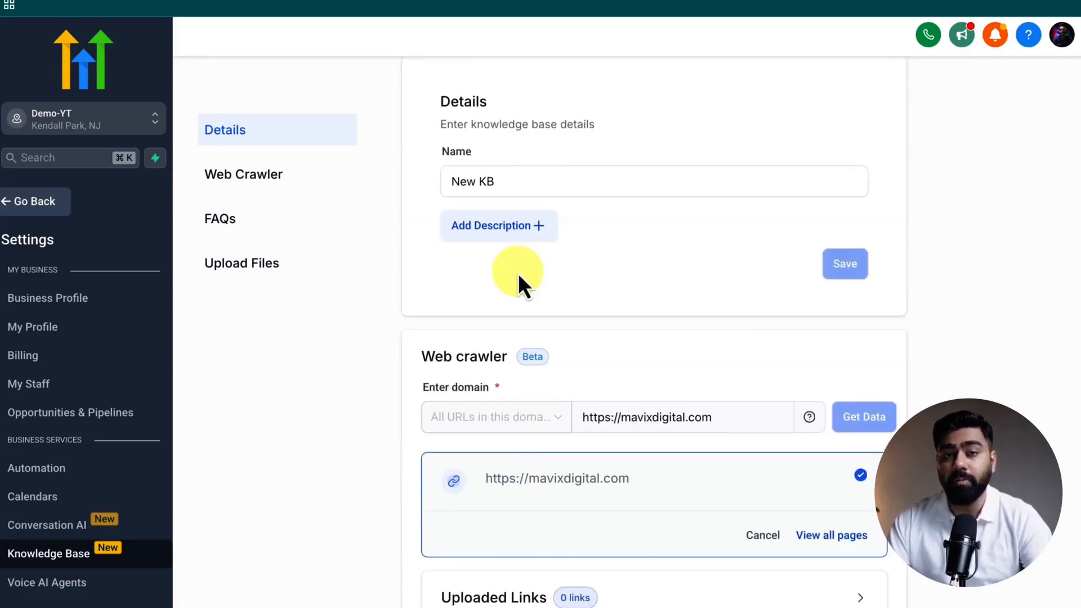
pyautogui.scroll(-9, 688, 184)
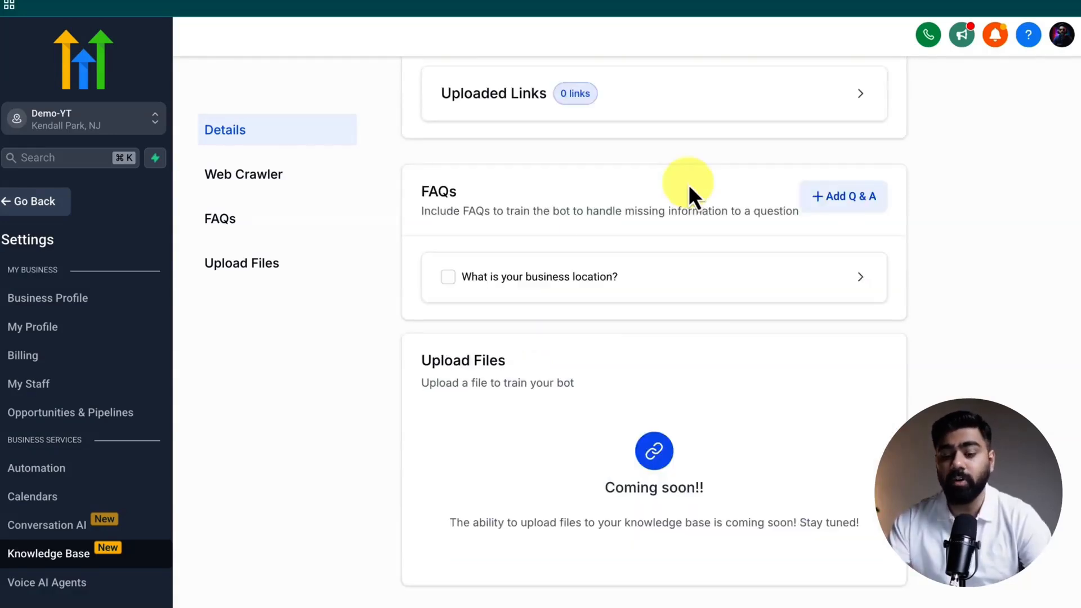
# - Train the bot on all crawled pages of mavixdigital.com and expand the list of uploaded links
pyautogui.scroll(6, 688, 184)
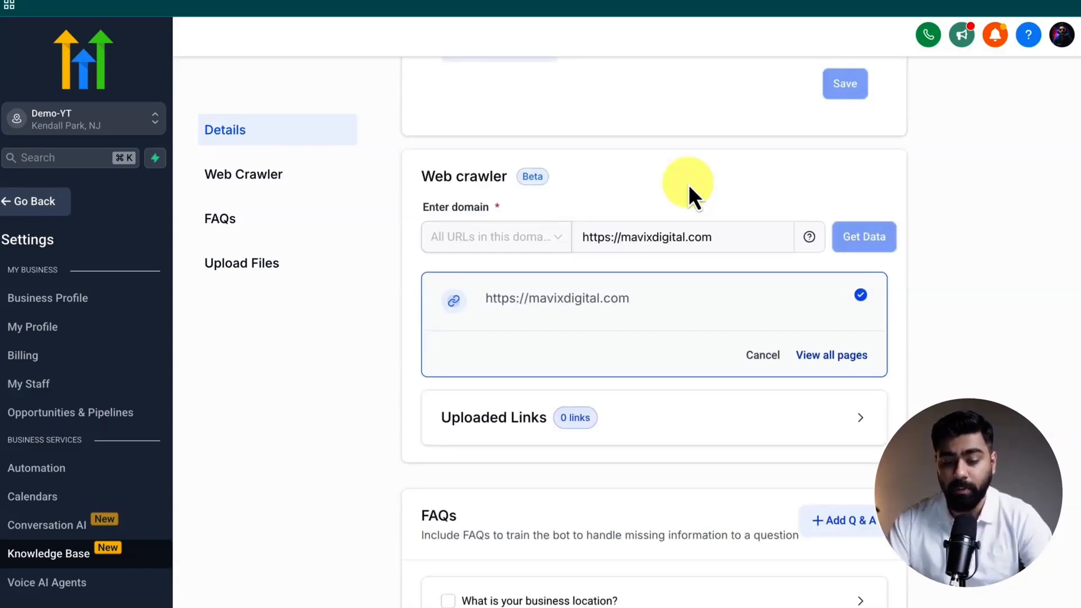
pyautogui.click(826, 353)
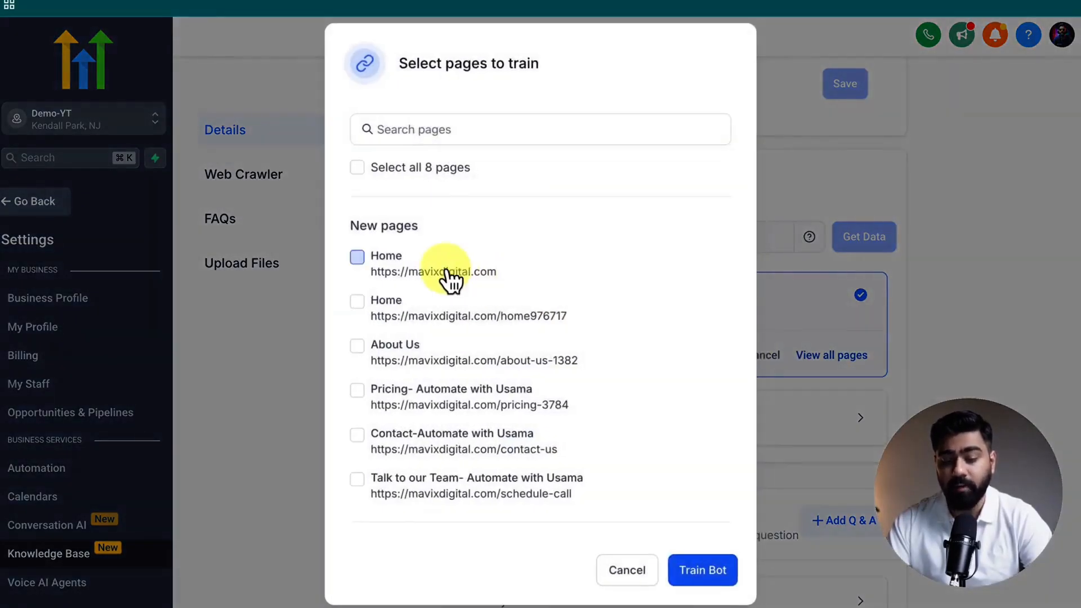
pyautogui.click(360, 168)
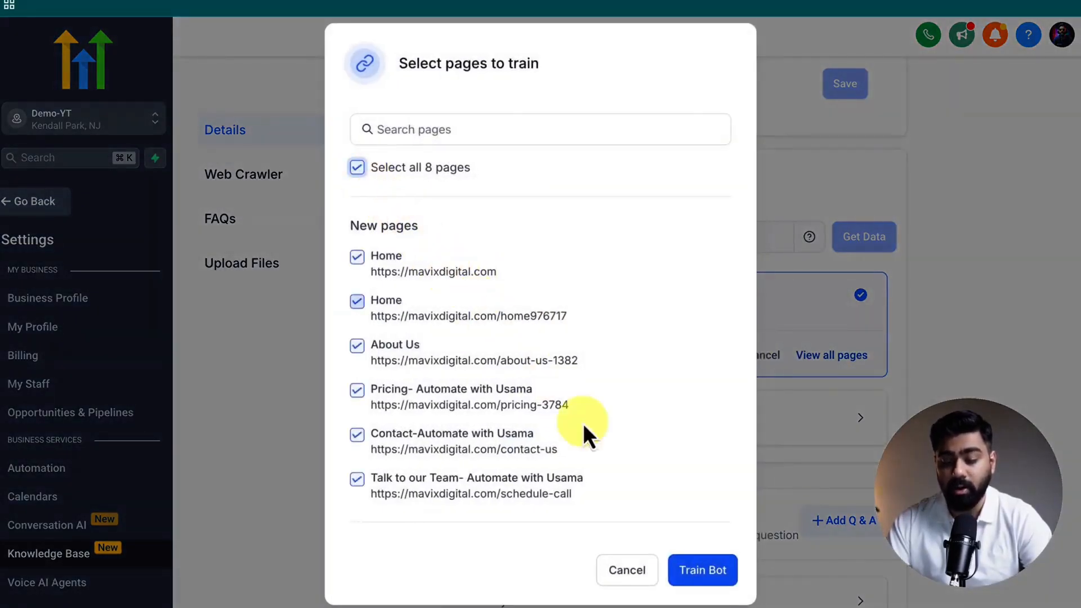
pyautogui.click(704, 570)
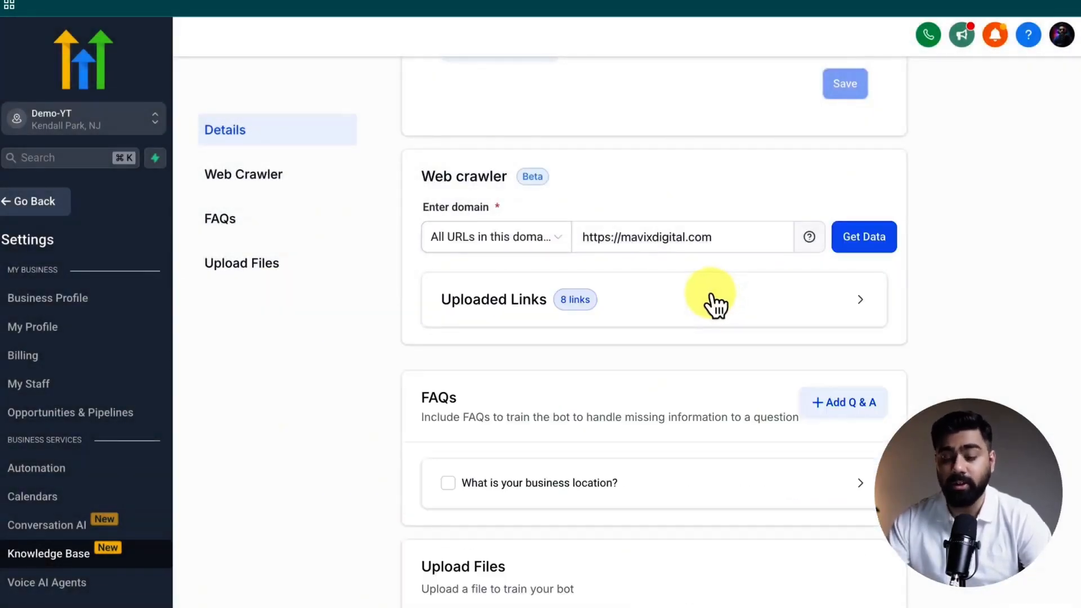
pyautogui.click(695, 302)
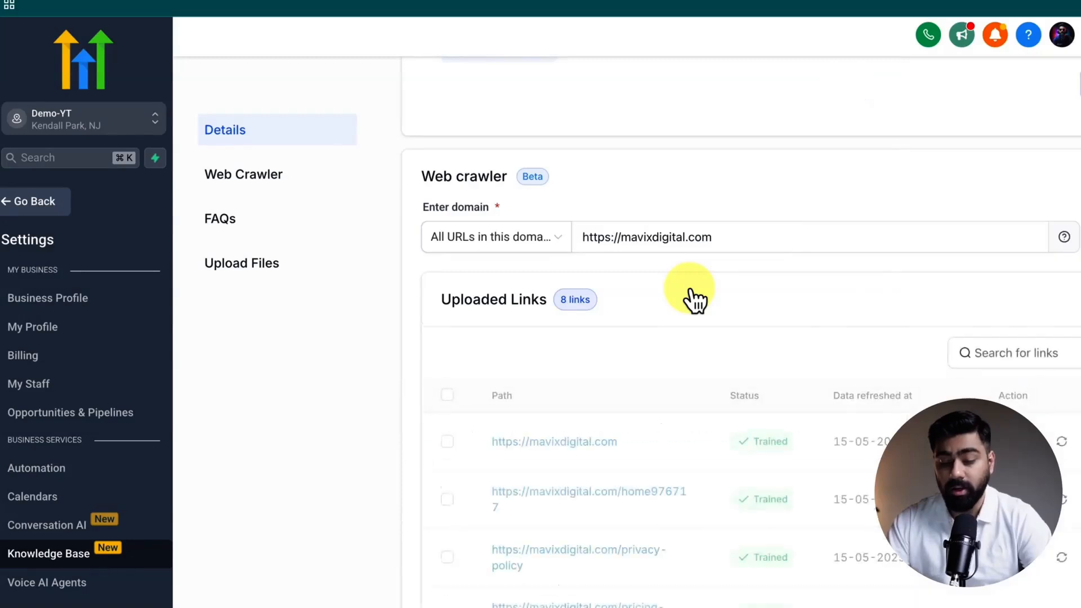
pyautogui.scroll(-3, 694, 301)
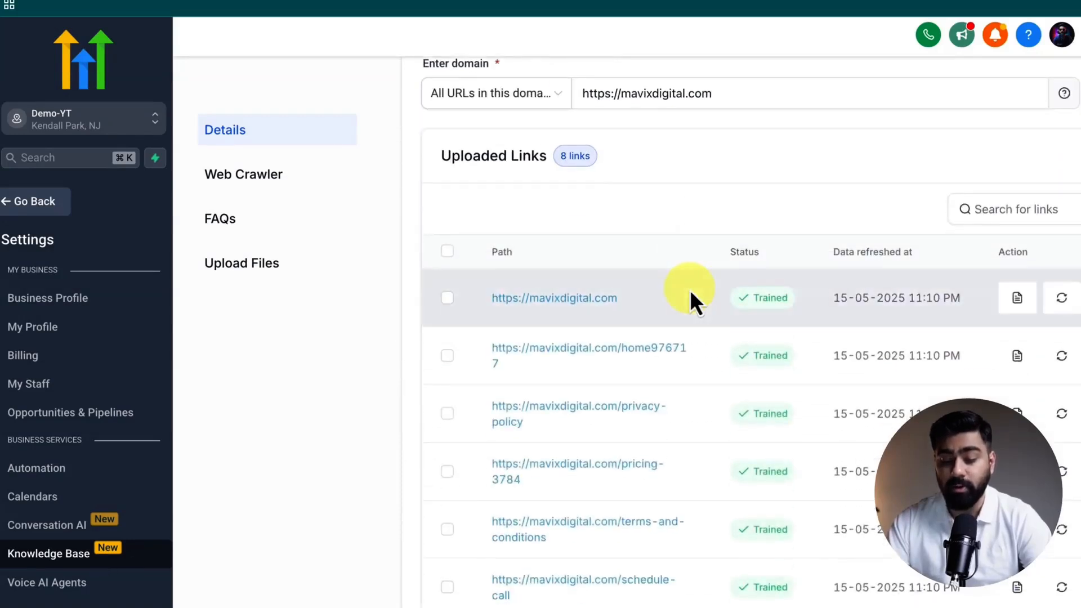
pyautogui.scroll(-1, 694, 299)
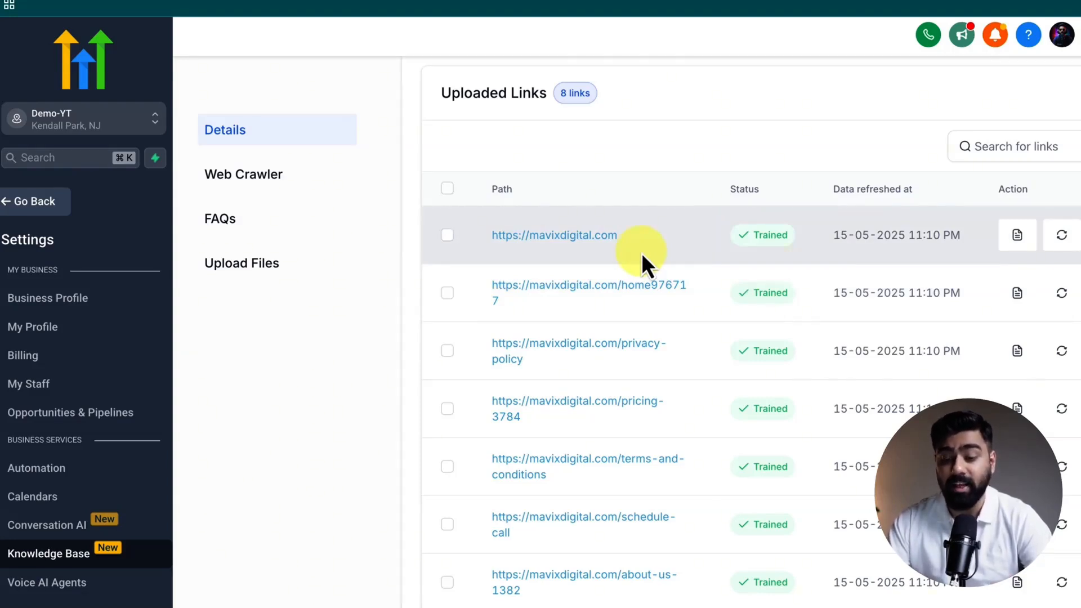
pyautogui.click(1016, 238)
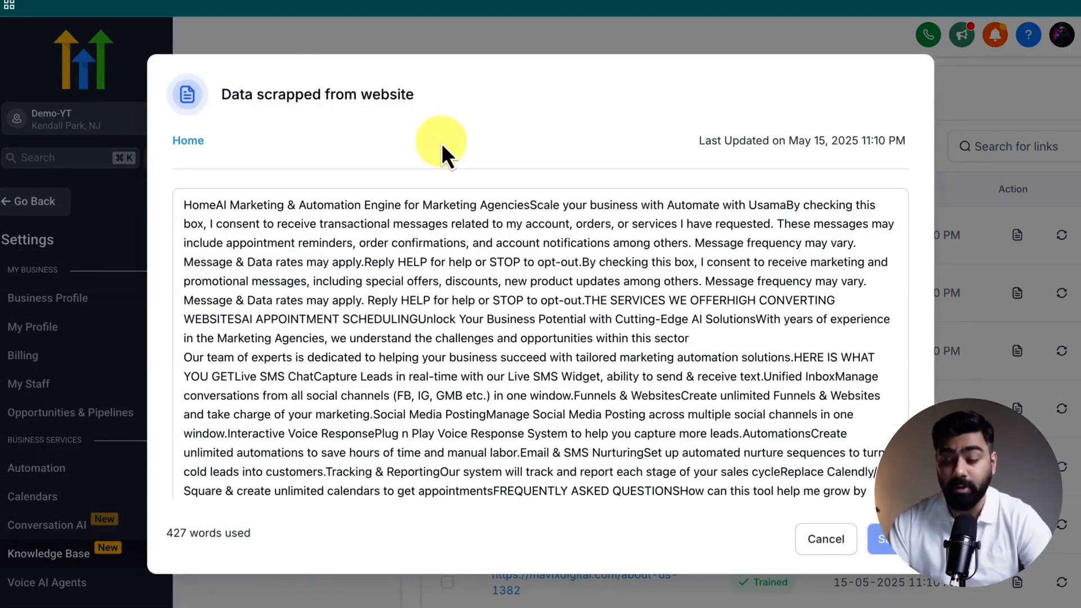
pyautogui.click(810, 434)
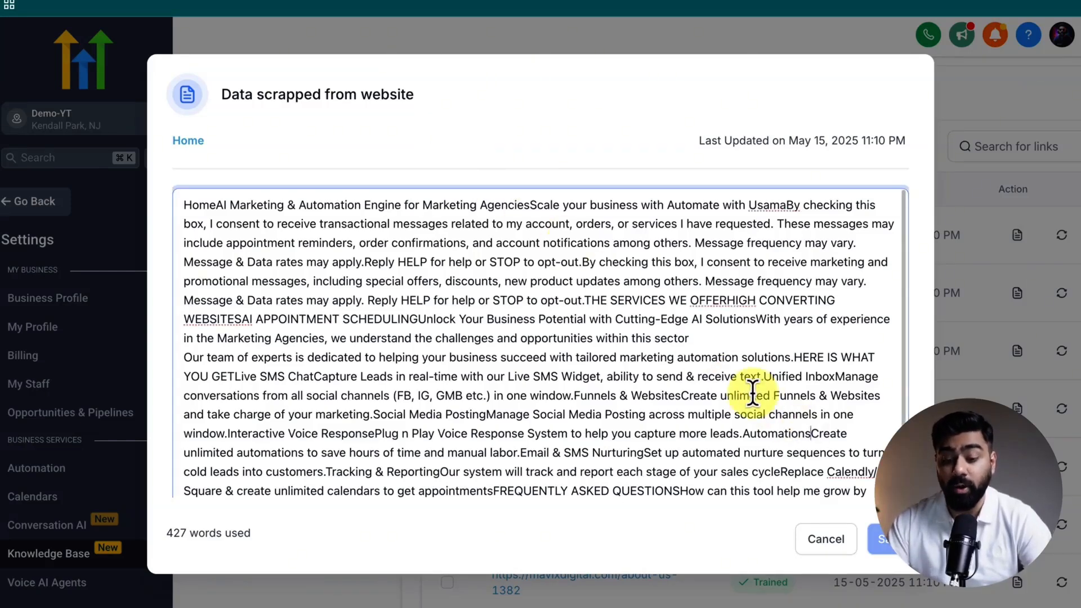
pyautogui.scroll(-3, 752, 390)
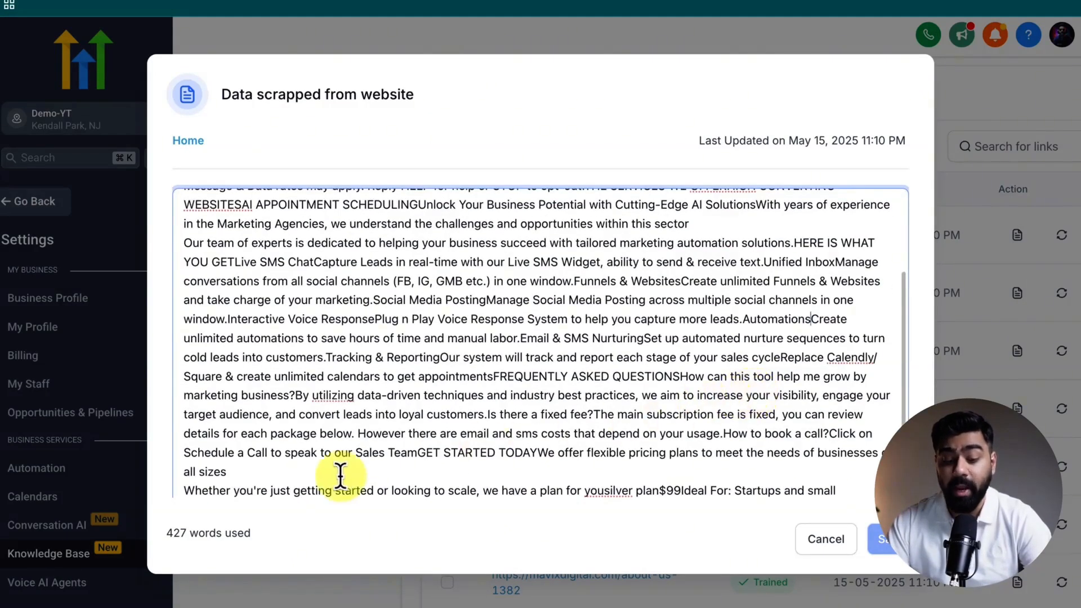
# - Try adding "I want" after "all sizes" in the scraped home page text, and discard the edit
pyautogui.click(340, 475)
pyautogui.write('I want')
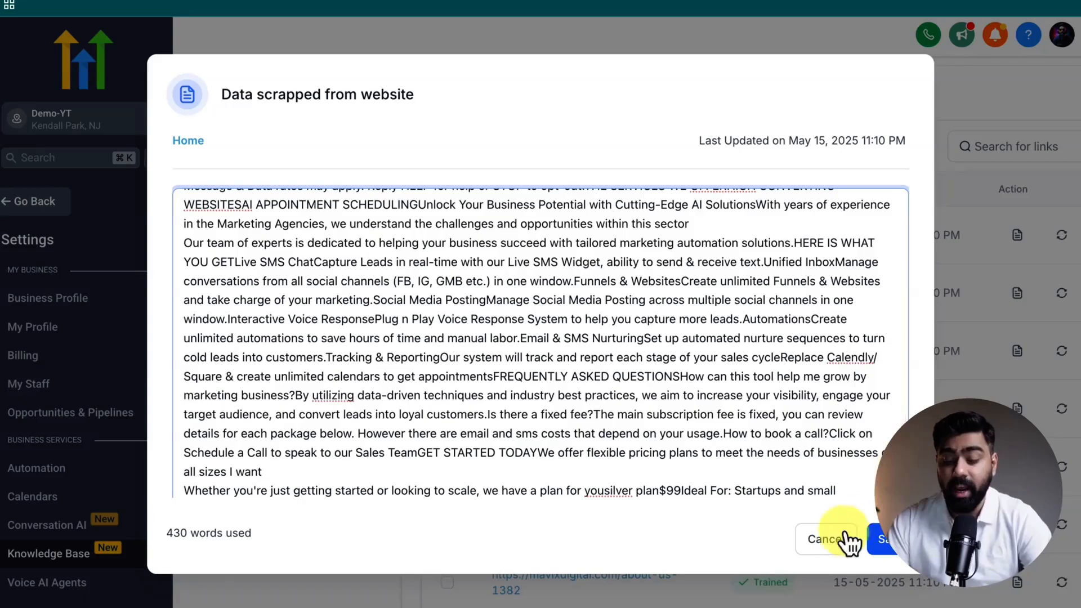
pyautogui.click(847, 539)
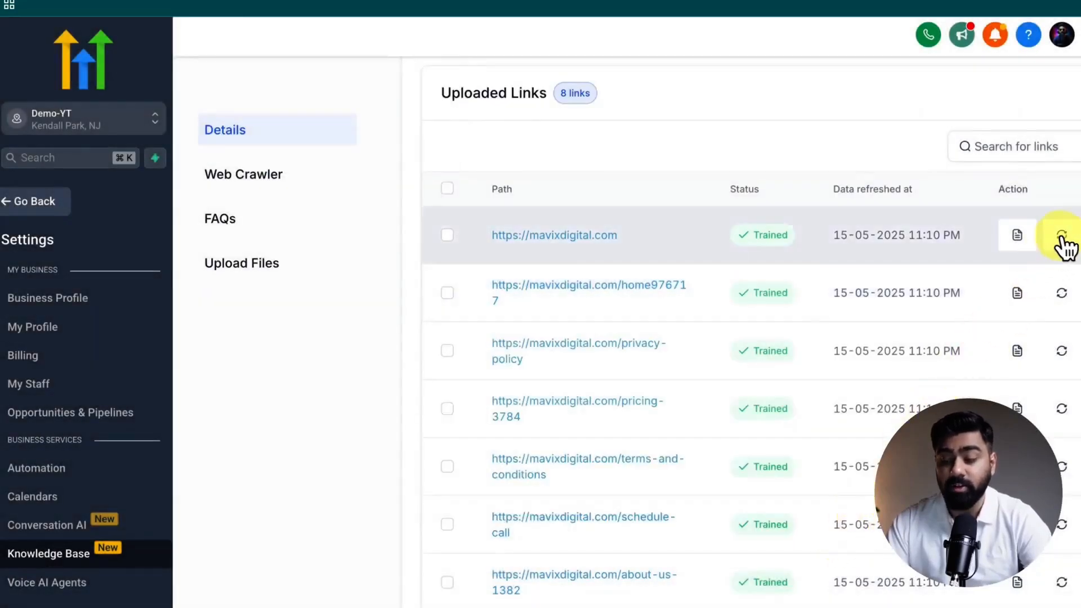
pyautogui.click(1062, 235)
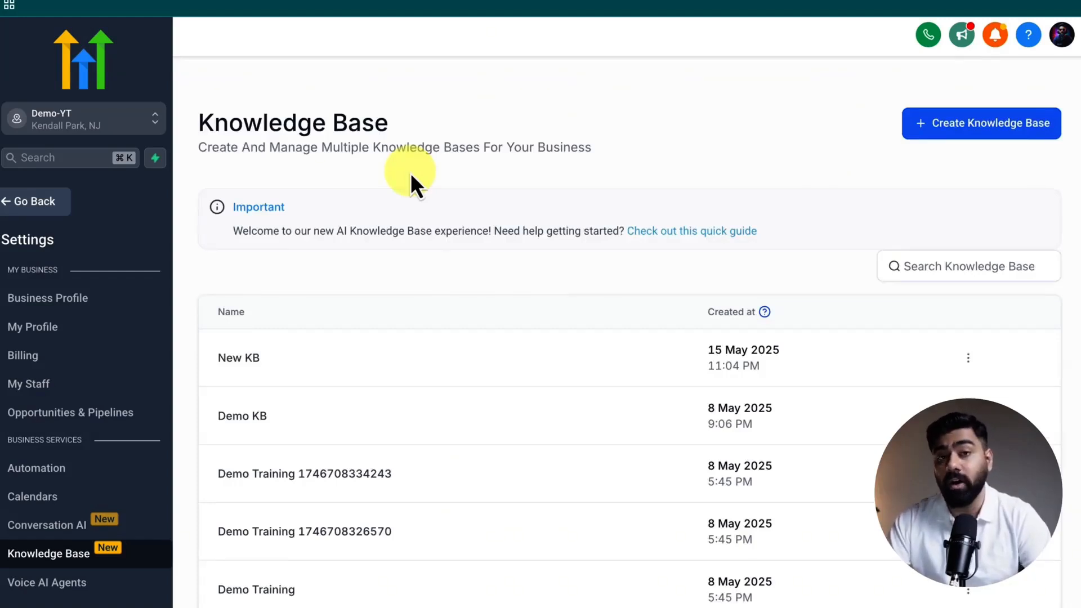
pyautogui.click(48, 529)
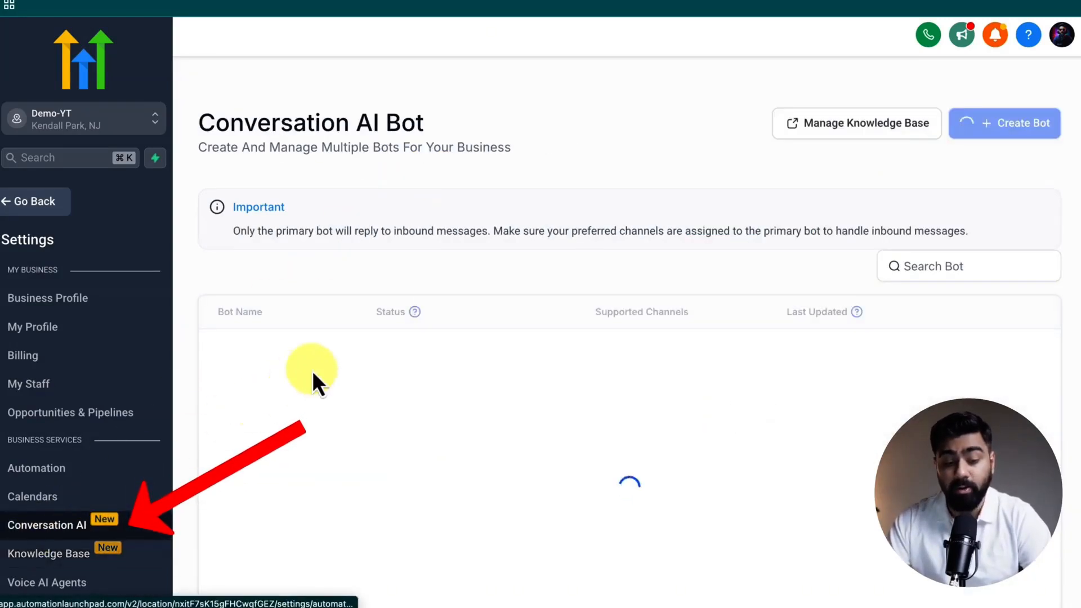
pyautogui.click(295, 352)
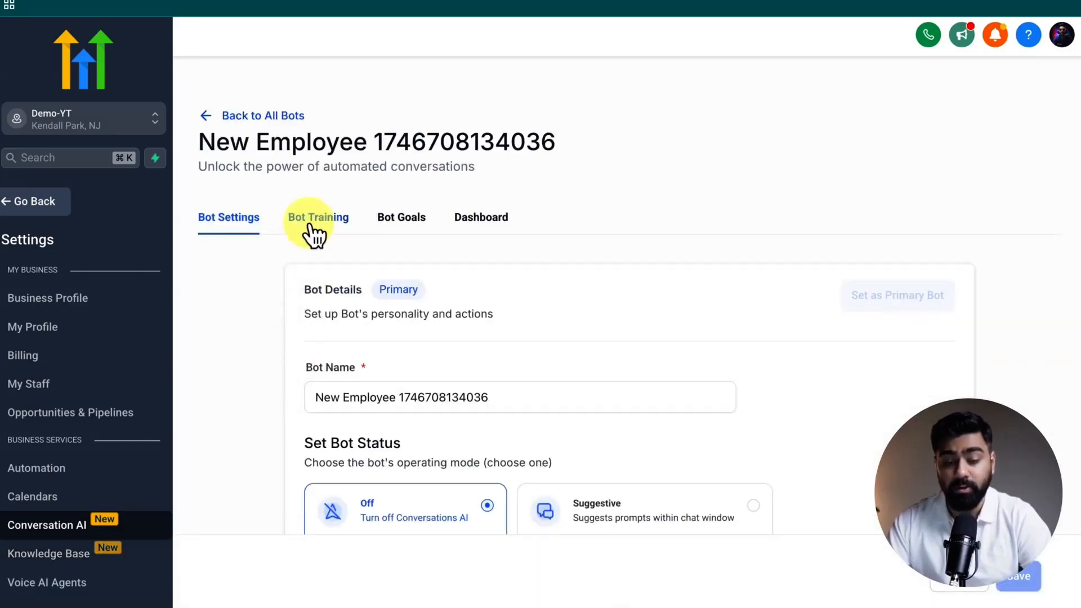
pyautogui.click(311, 224)
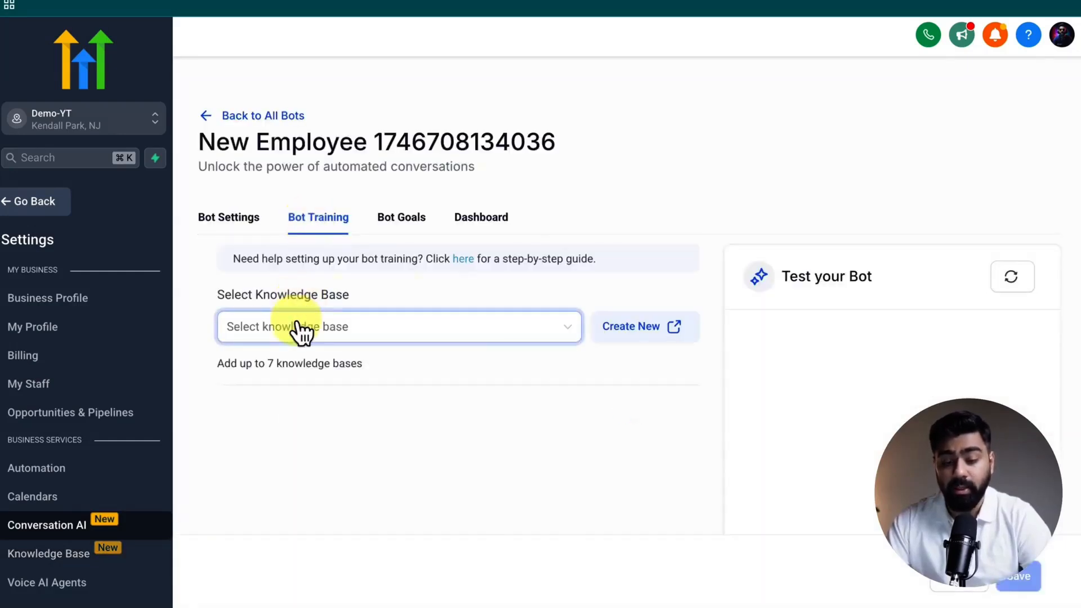
# - Assign the New KB knowledge base to the bot and check its crawled links and FAQs
pyautogui.click(298, 328)
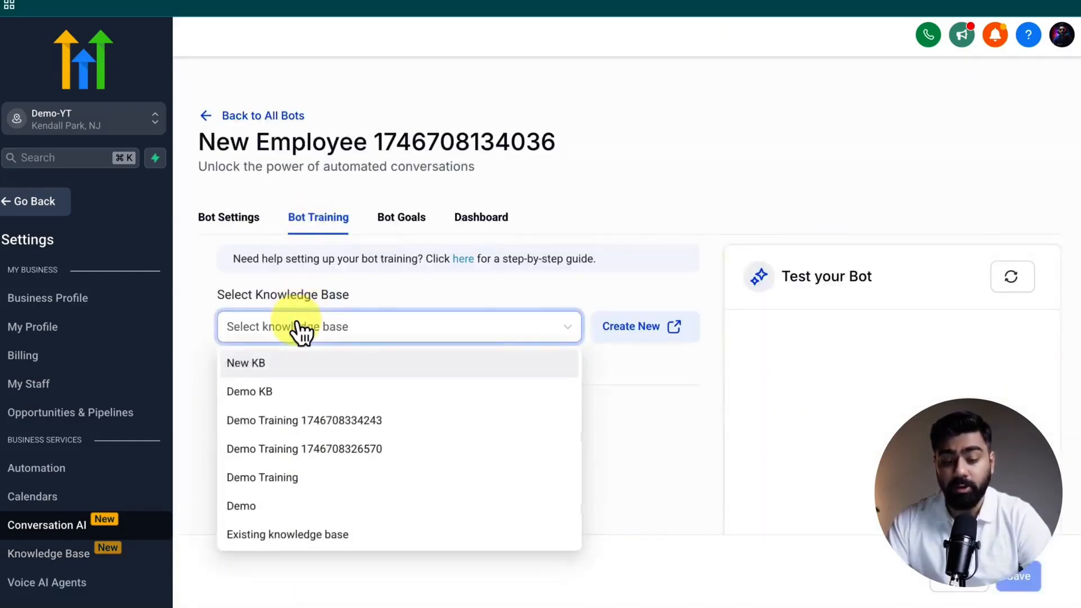
pyautogui.click(277, 367)
pyautogui.click(680, 397)
pyautogui.scroll(-3, 582, 351)
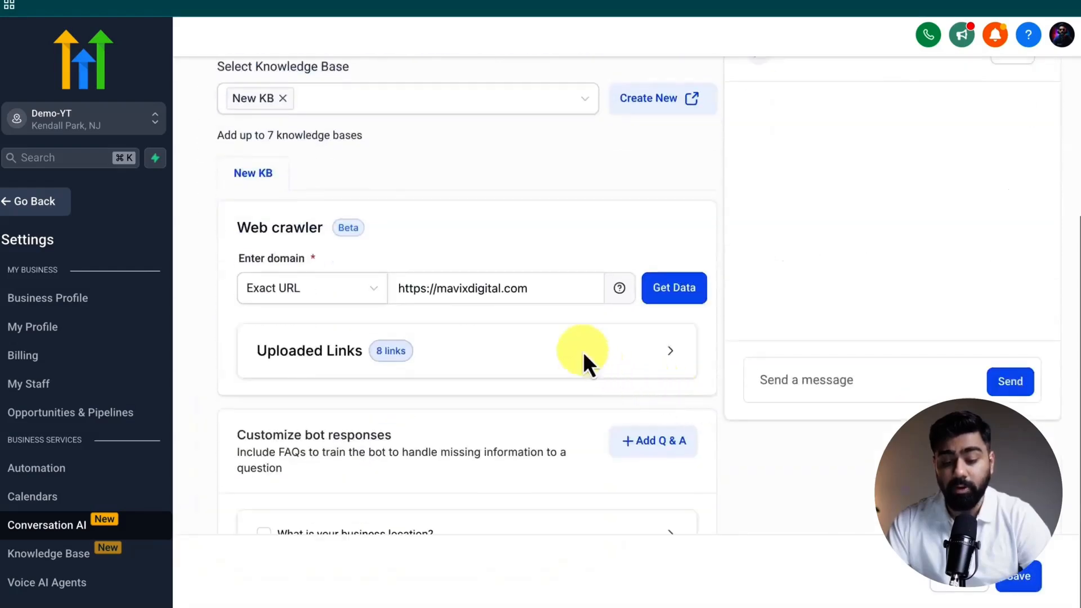
# - Add Demo KB as a second knowledge base for the bot and save the bot
pyautogui.scroll(3, 556, 339)
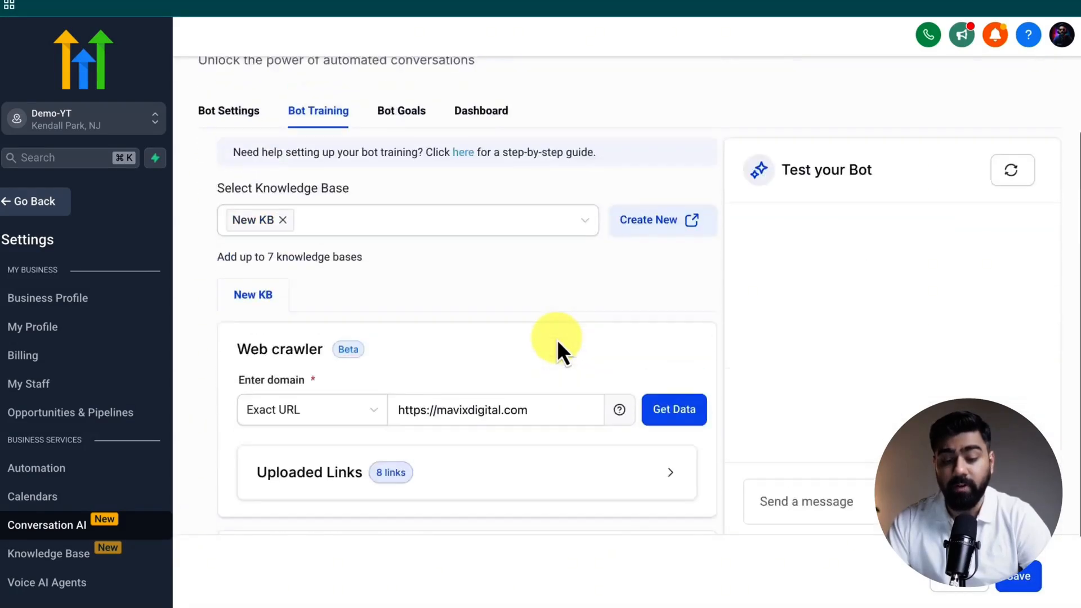
pyautogui.click(429, 226)
pyautogui.click(356, 288)
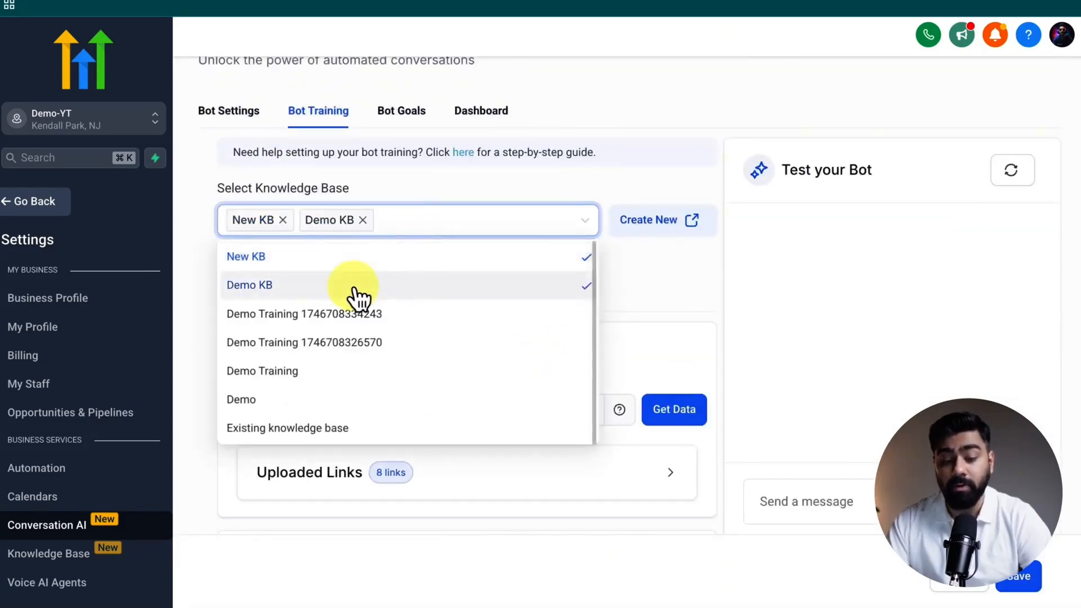
pyautogui.click(653, 338)
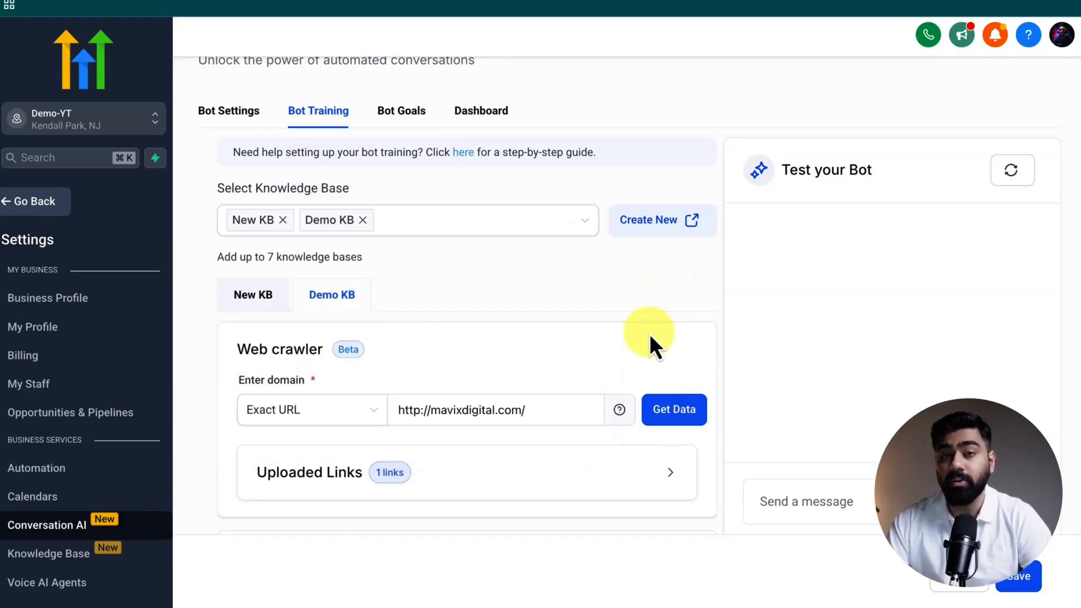
pyautogui.scroll(-3, 653, 338)
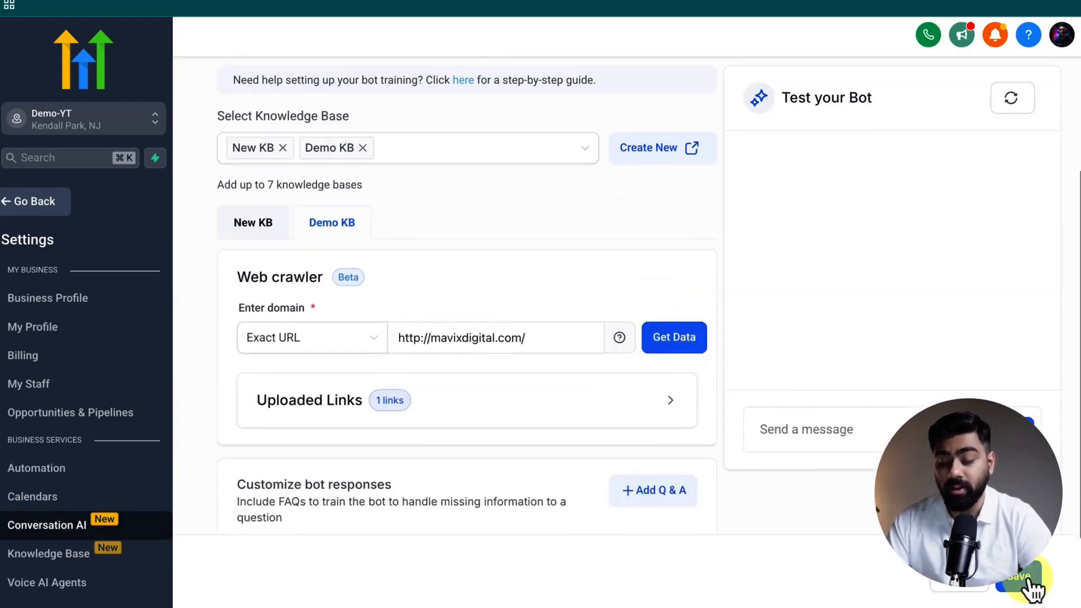
pyautogui.click(1021, 577)
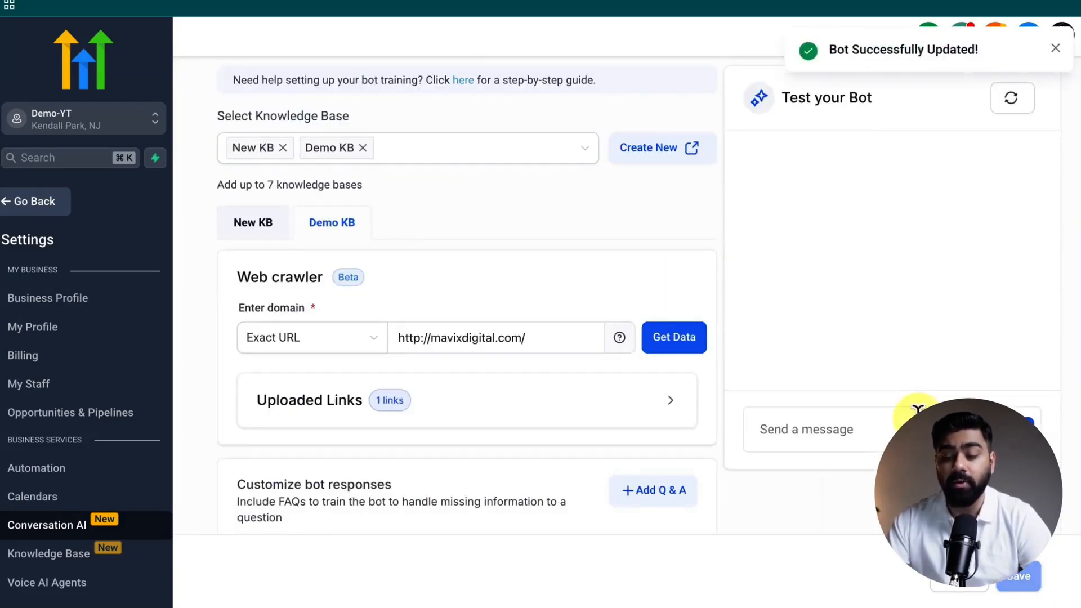